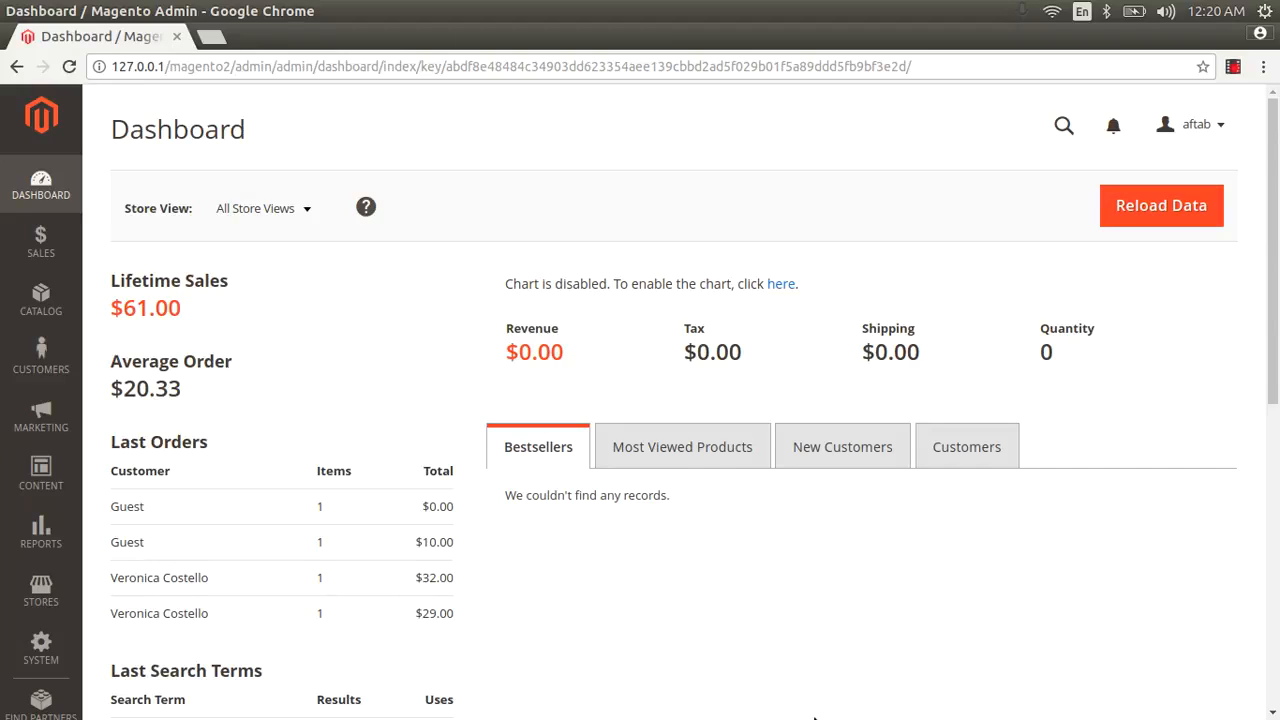
Step: Open the Newsletter settings under Customers in the store configuration and look over the subscription options
{"action": "left_click", "coordinate": [41, 590]}
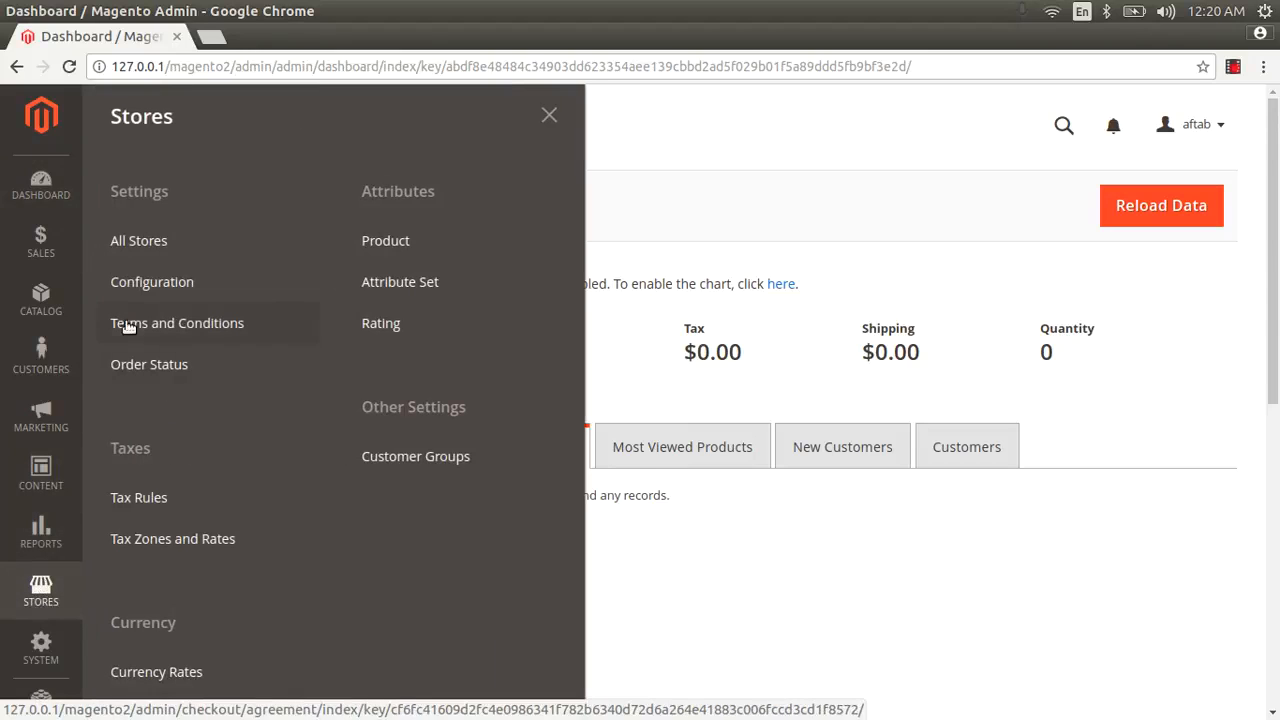
{"action": "left_click", "coordinate": [141, 285]}
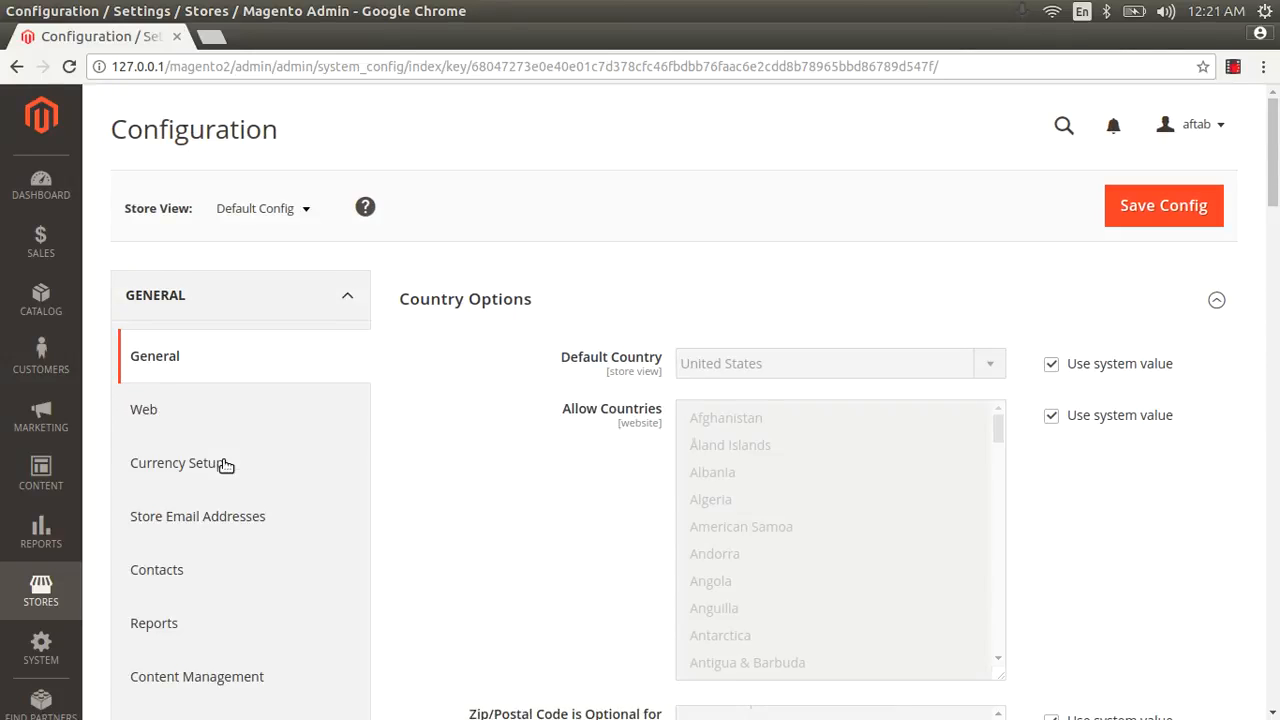
{"action": "scroll", "coordinate": [226, 465], "scroll_direction": "down", "scroll_amount": 5}
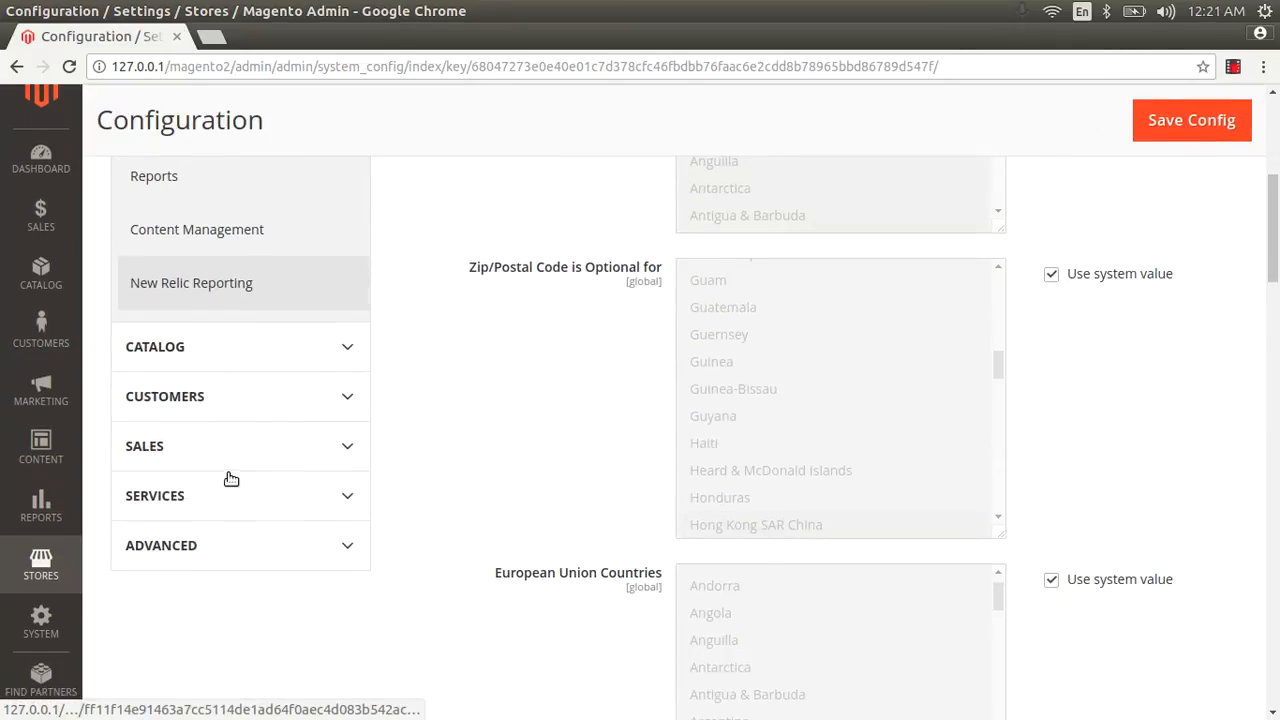
{"action": "left_click", "coordinate": [227, 405]}
{"action": "scroll", "coordinate": [227, 405], "scroll_direction": "down", "scroll_amount": 2}
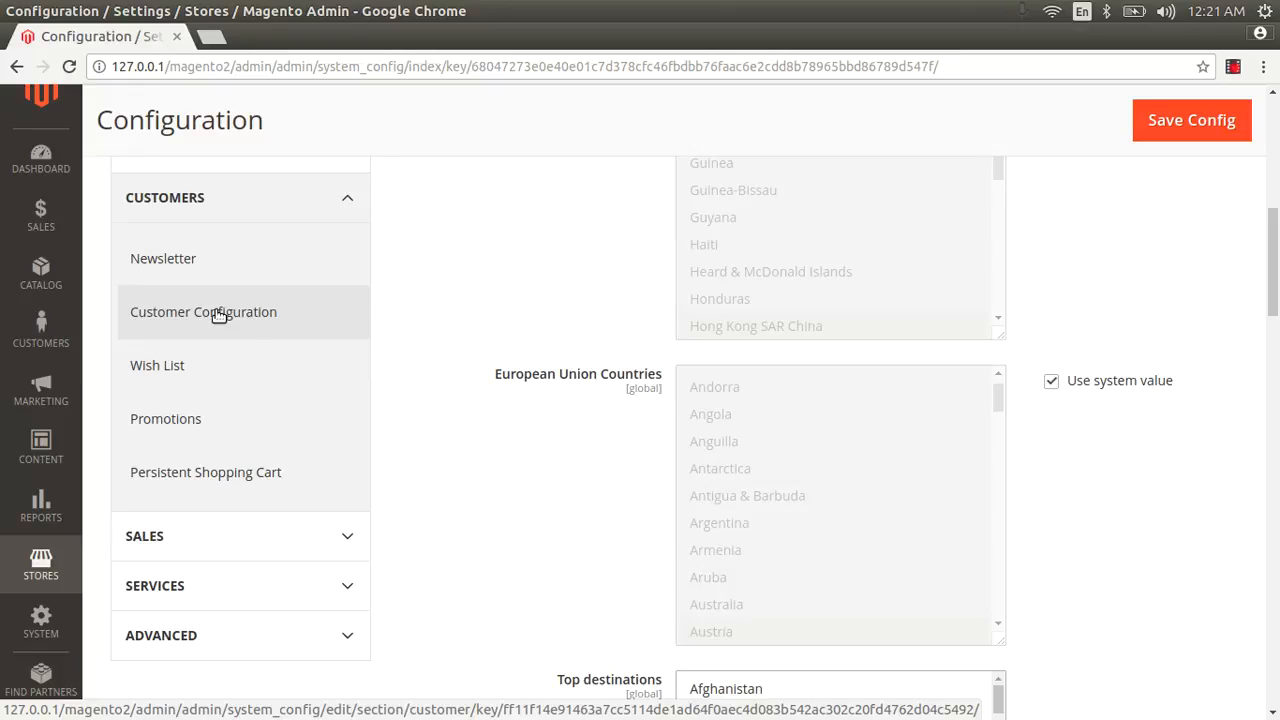
{"action": "left_click", "coordinate": [186, 268]}
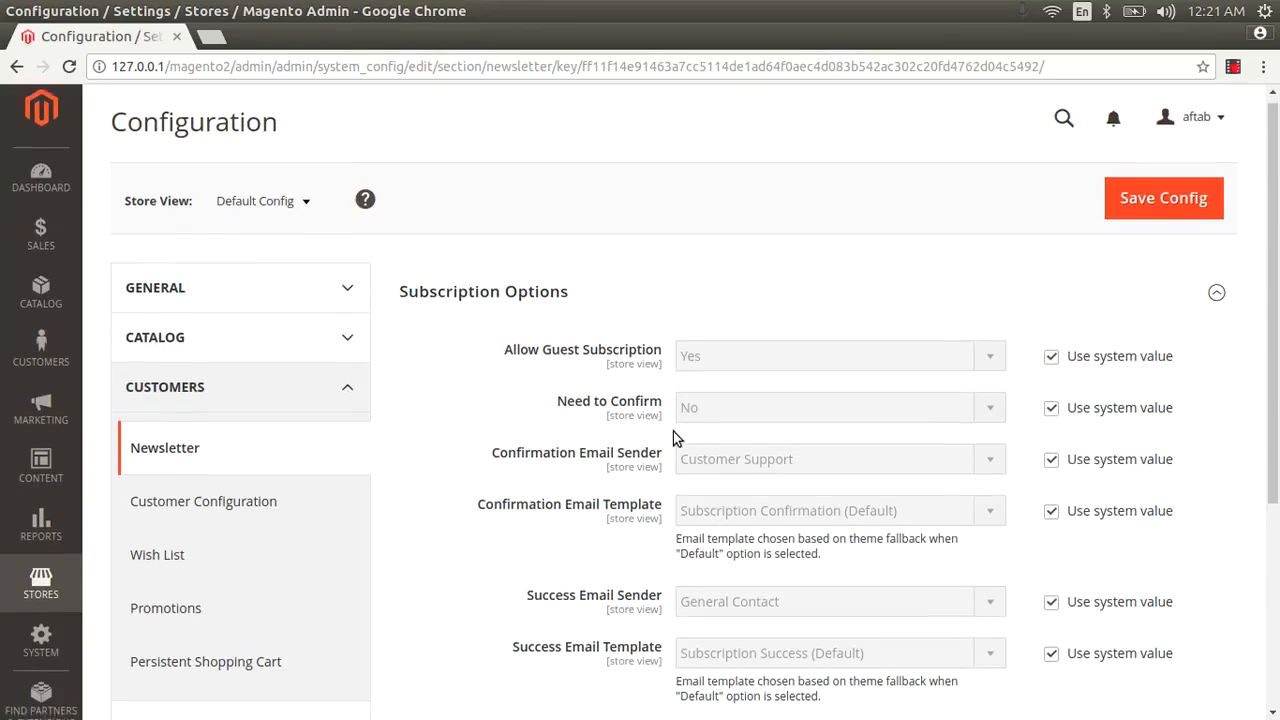
{"action": "scroll", "coordinate": [673, 435], "scroll_direction": "down", "scroll_amount": 5}
{"action": "scroll", "coordinate": [673, 431], "scroll_direction": "up", "scroll_amount": 5}
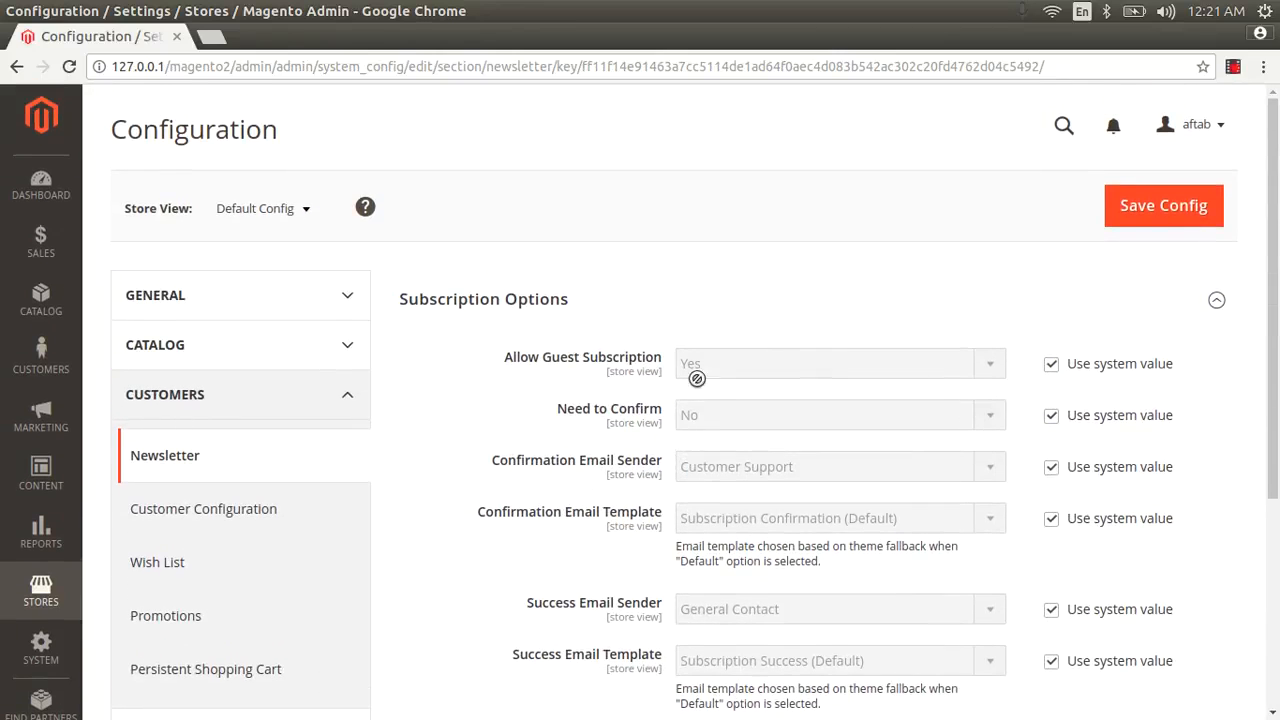
Step: Try setting Allow Guest Subscription to No, and return it to Yes with the system value in use
{"action": "left_click_drag", "start_coordinate": [481, 360], "coordinate": [656, 377]}
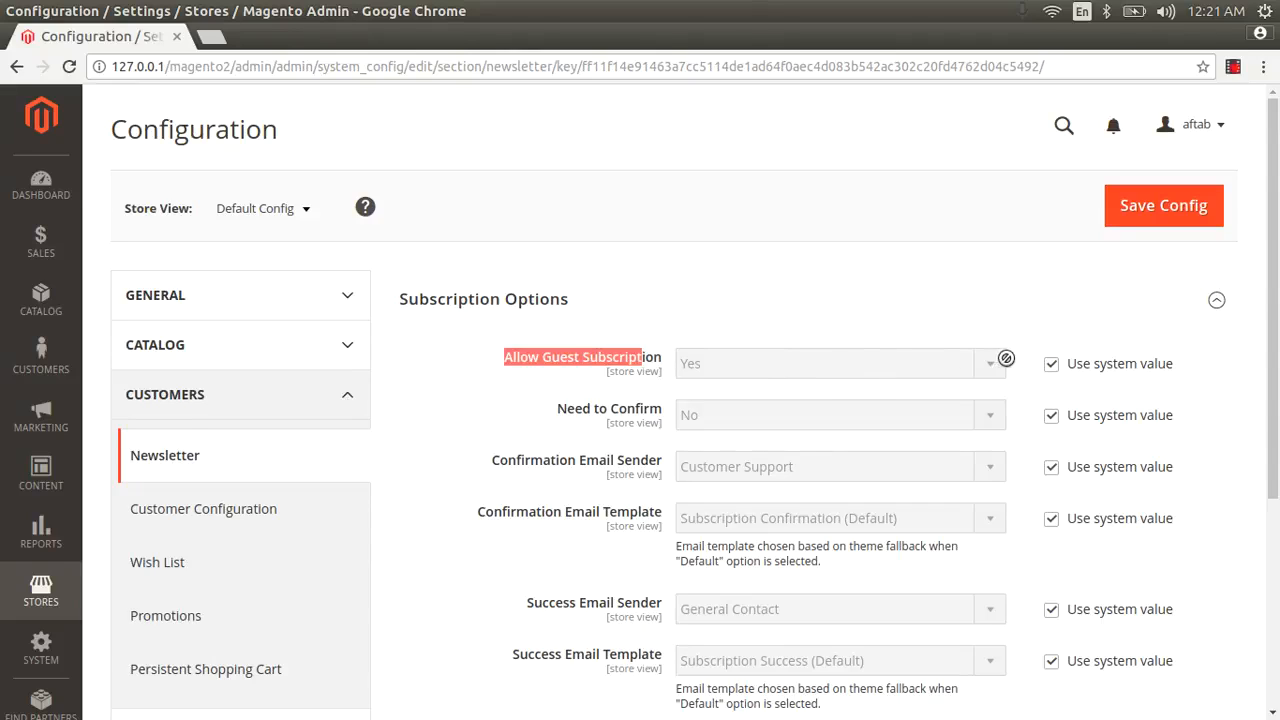
{"action": "left_click", "coordinate": [1049, 370]}
{"action": "left_click", "coordinate": [975, 367]}
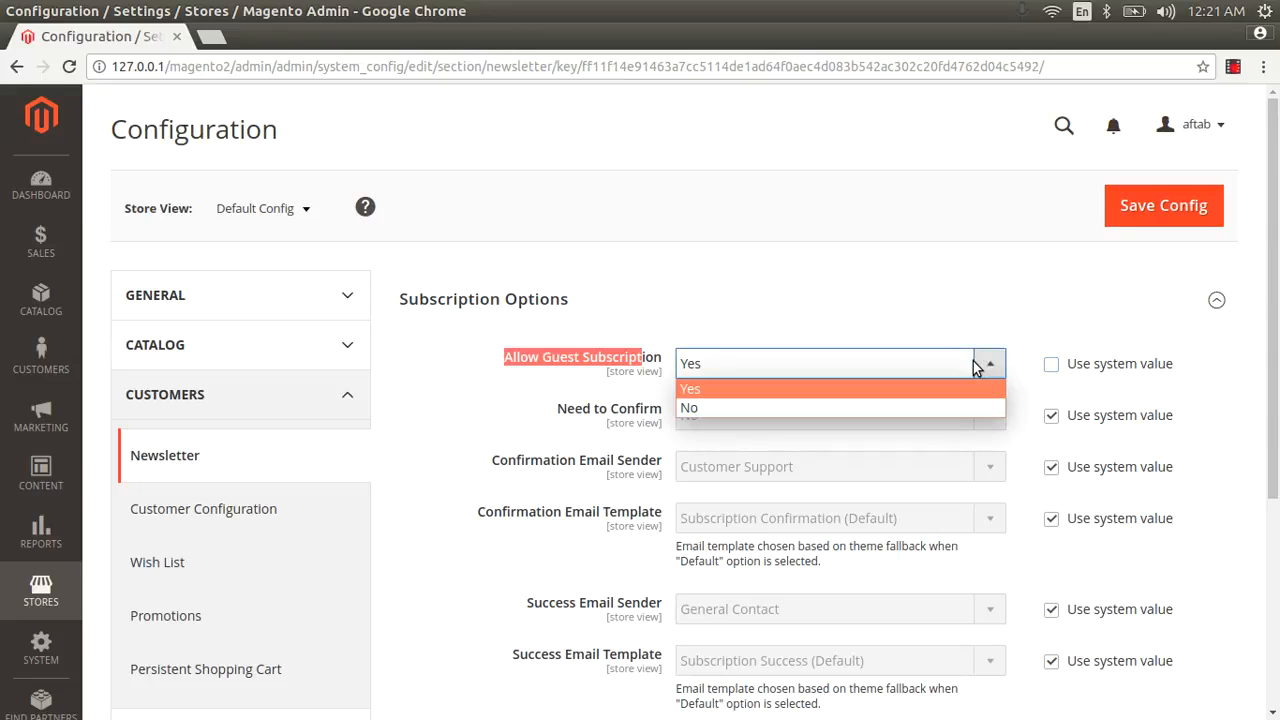
{"action": "left_click", "coordinate": [951, 408]}
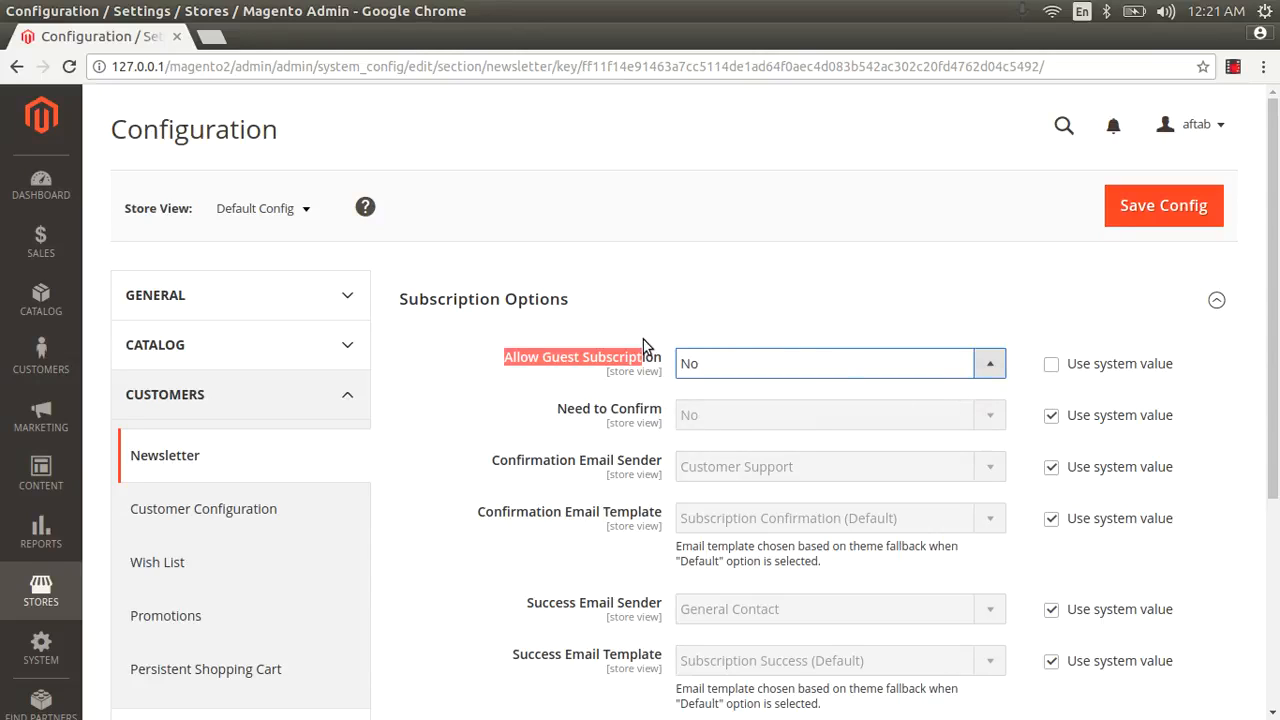
{"action": "left_click", "coordinate": [712, 363]}
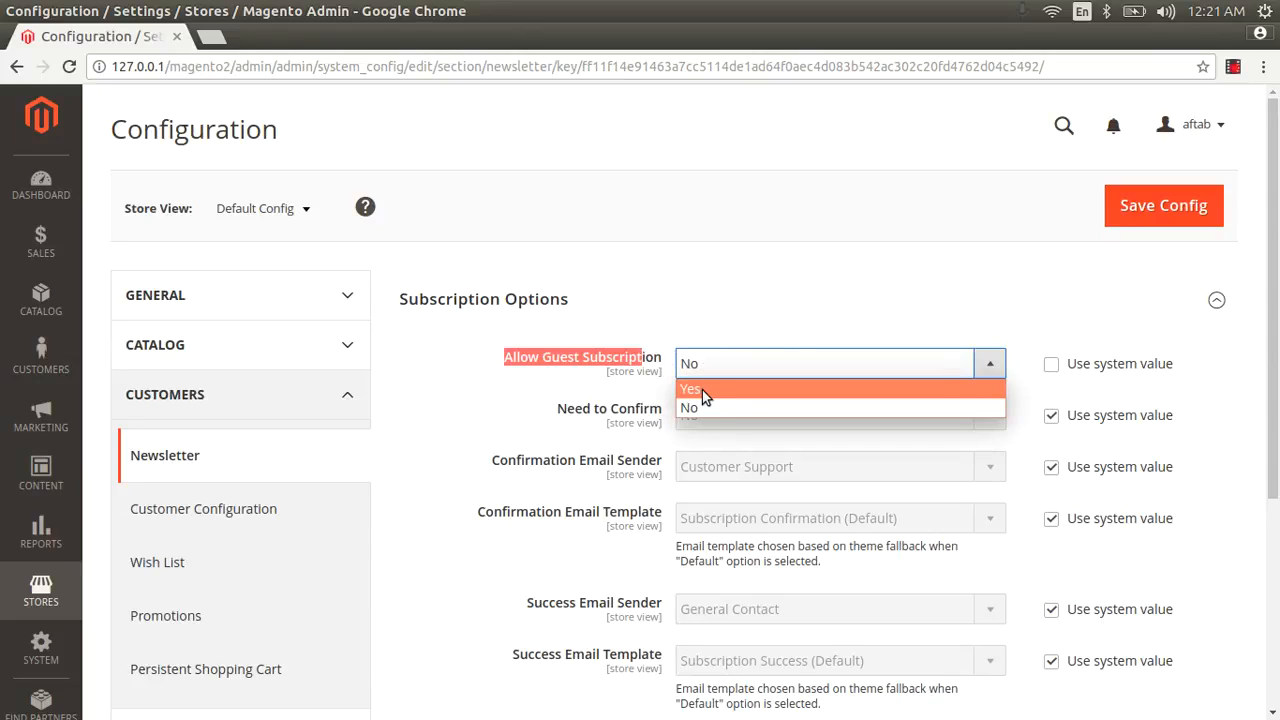
{"action": "left_click", "coordinate": [702, 390]}
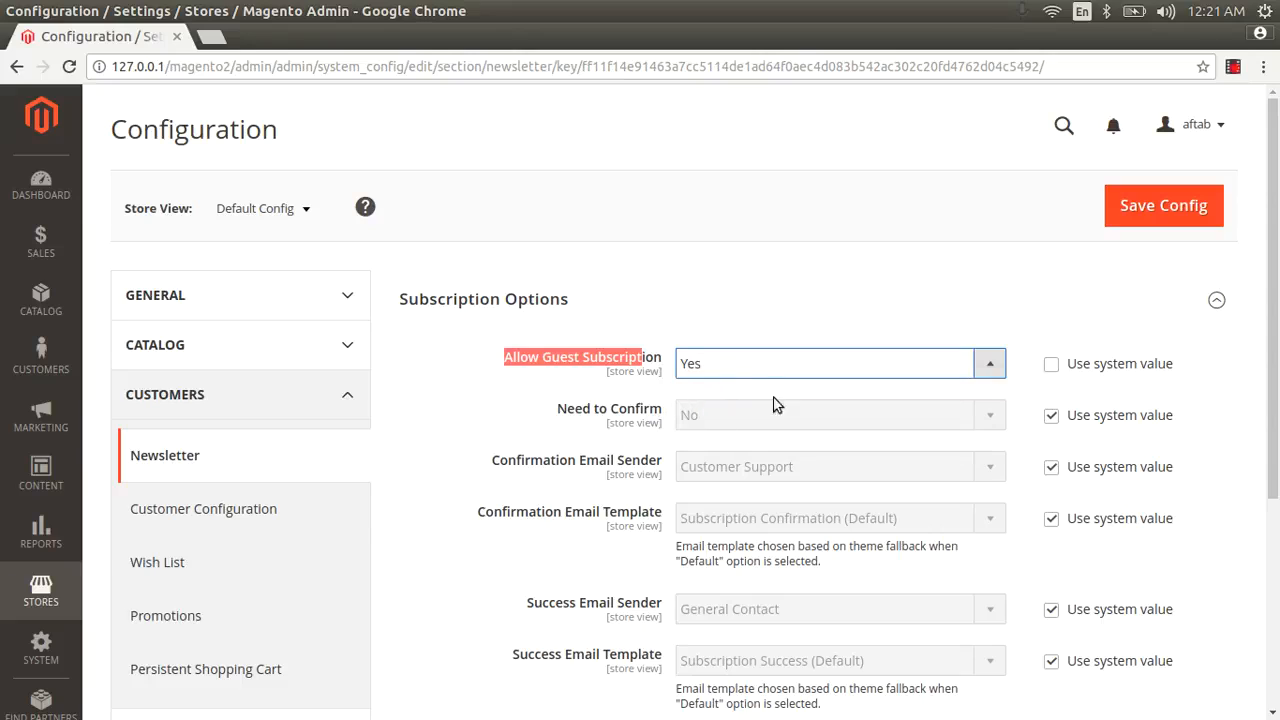
{"action": "left_click", "coordinate": [1052, 366]}
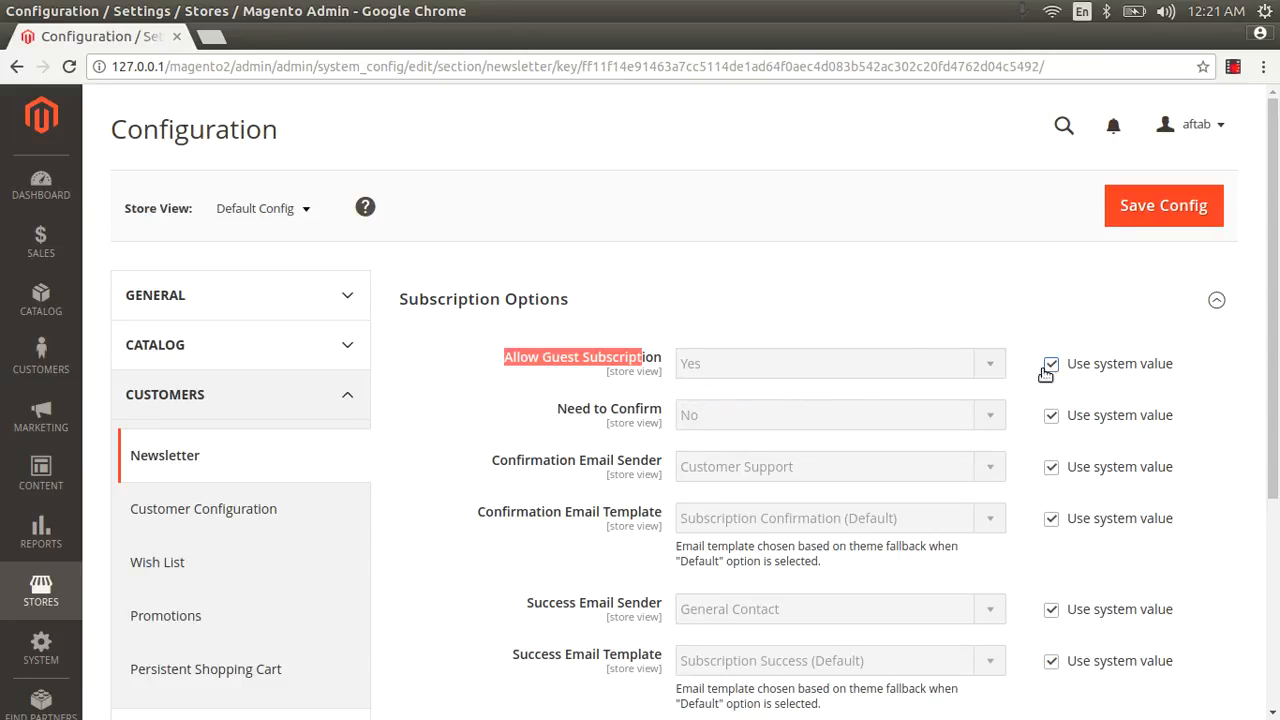
{"action": "left_click", "coordinate": [622, 360]}
{"action": "double_click", "coordinate": [622, 358]}
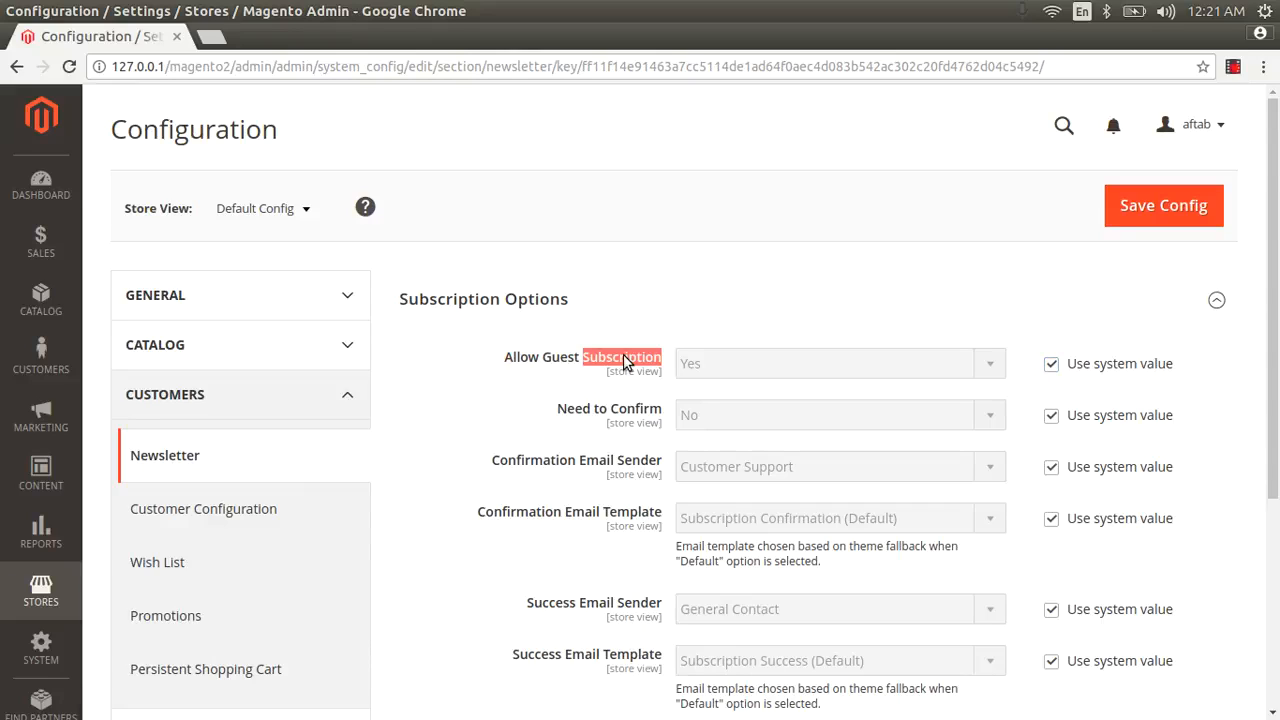
{"action": "left_click_drag", "start_coordinate": [503, 359], "coordinate": [668, 370]}
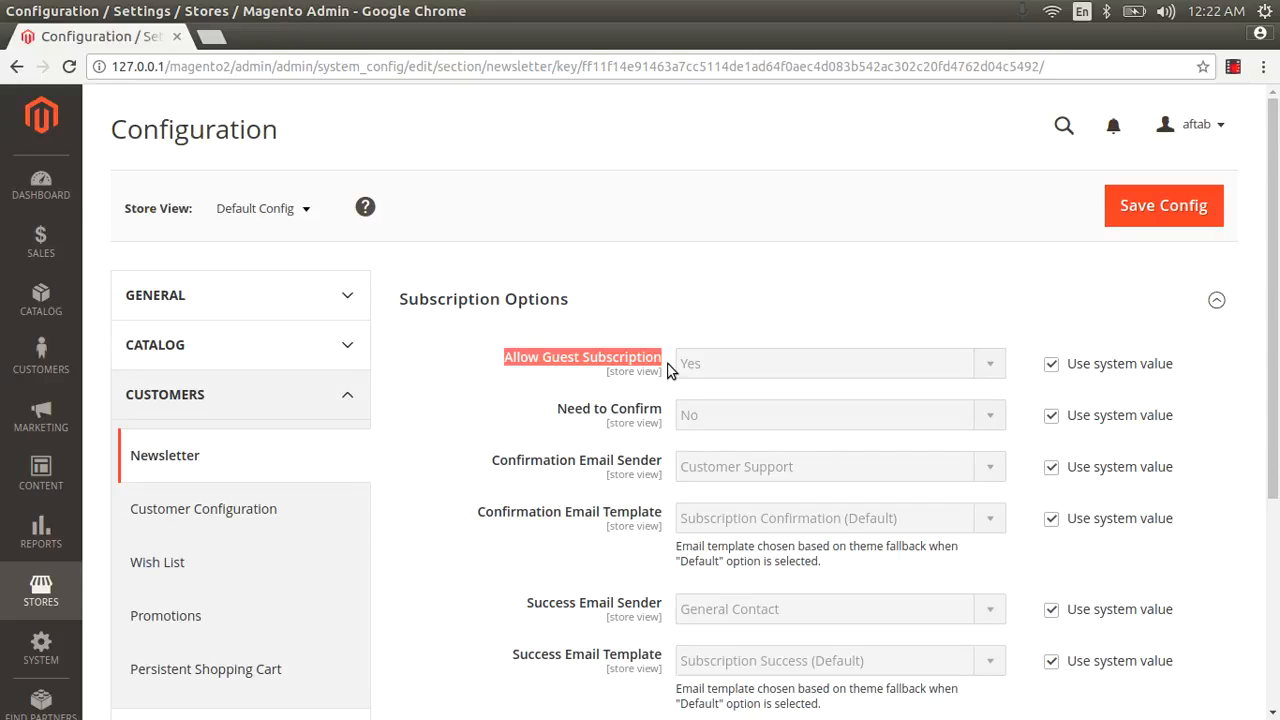
{"action": "left_click", "coordinate": [668, 366]}
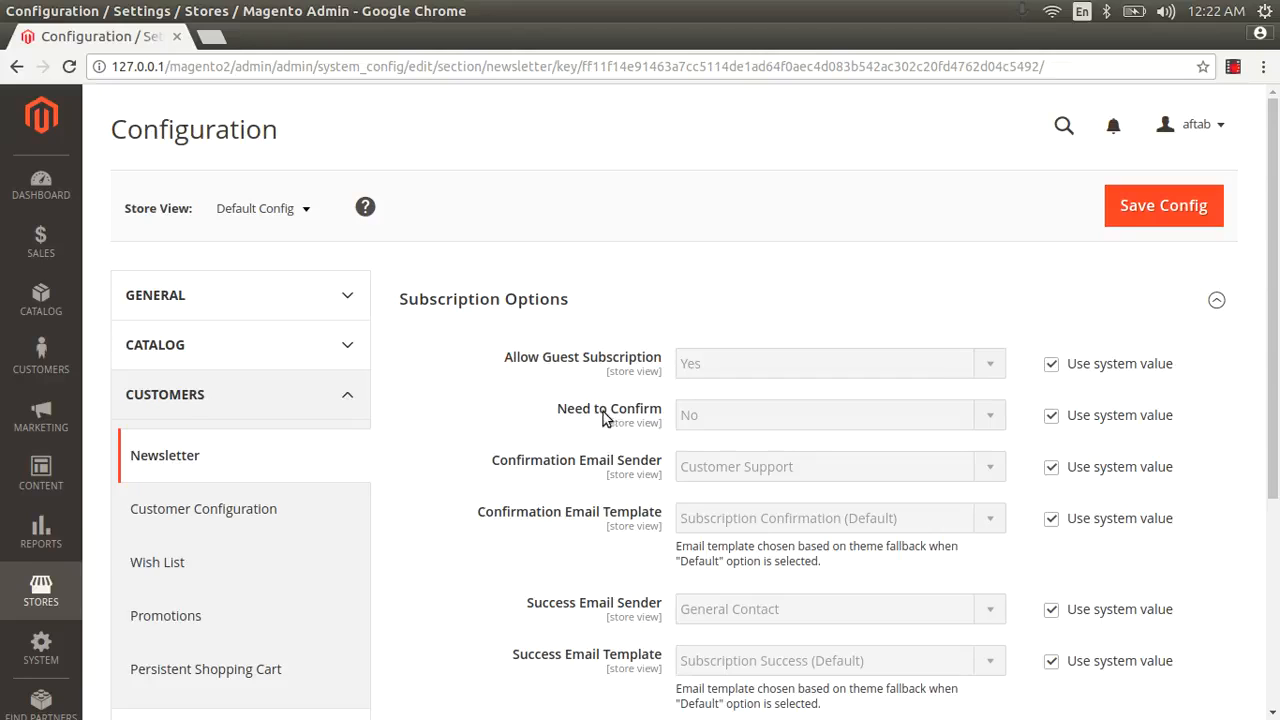
Step: Override the system values to set Need to Confirm to Yes and Confirmation Email Sender to Customer Support
{"action": "left_click", "coordinate": [1050, 416]}
{"action": "left_click", "coordinate": [937, 418]}
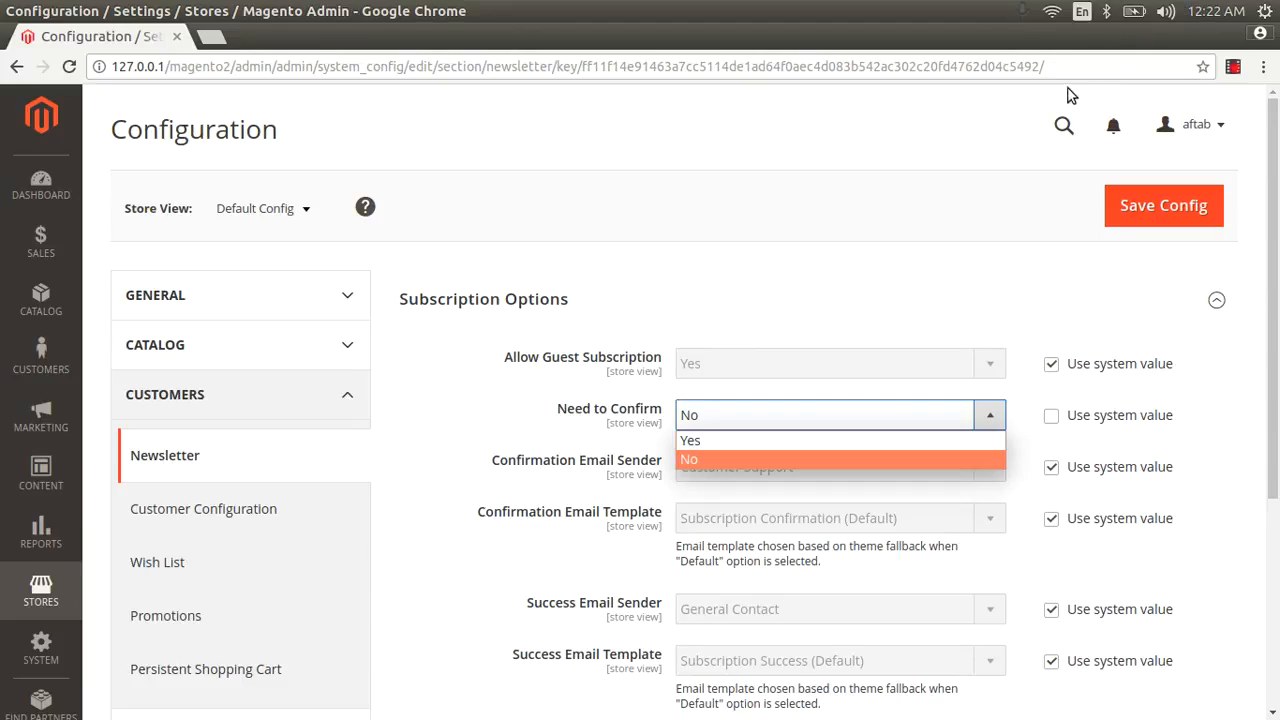
{"action": "left_click", "coordinate": [776, 441]}
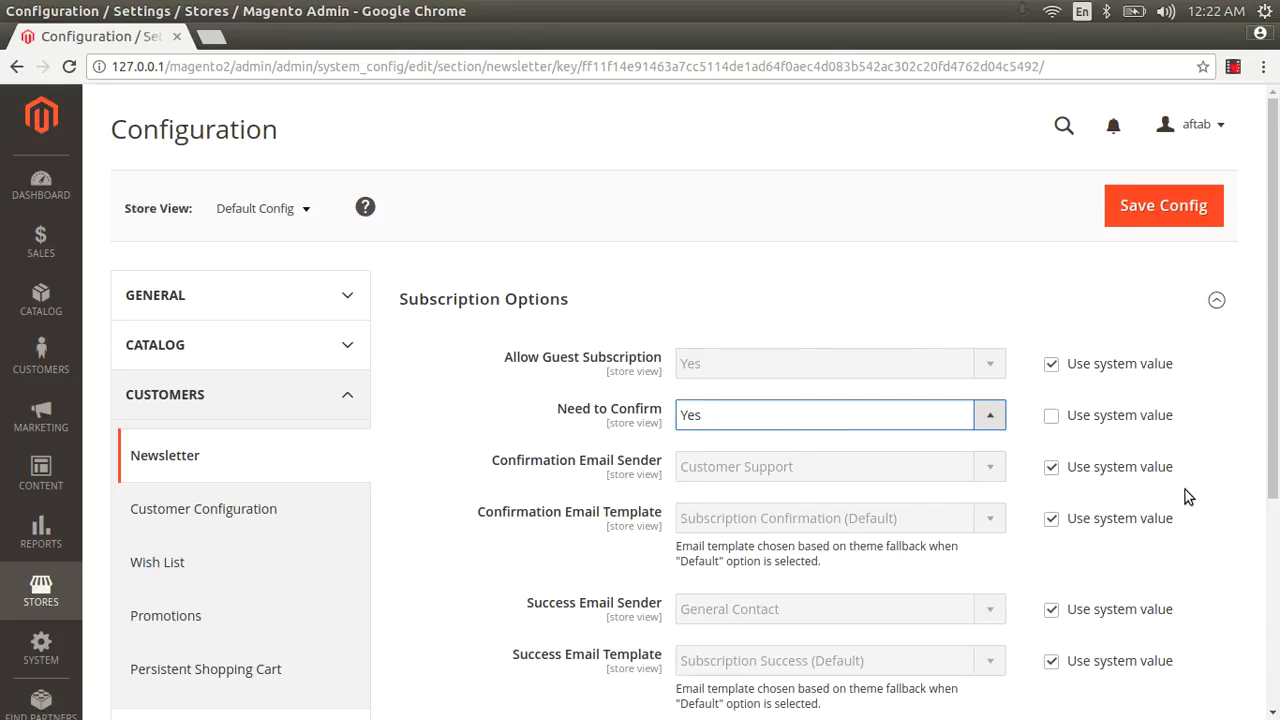
{"action": "left_click", "coordinate": [1050, 467]}
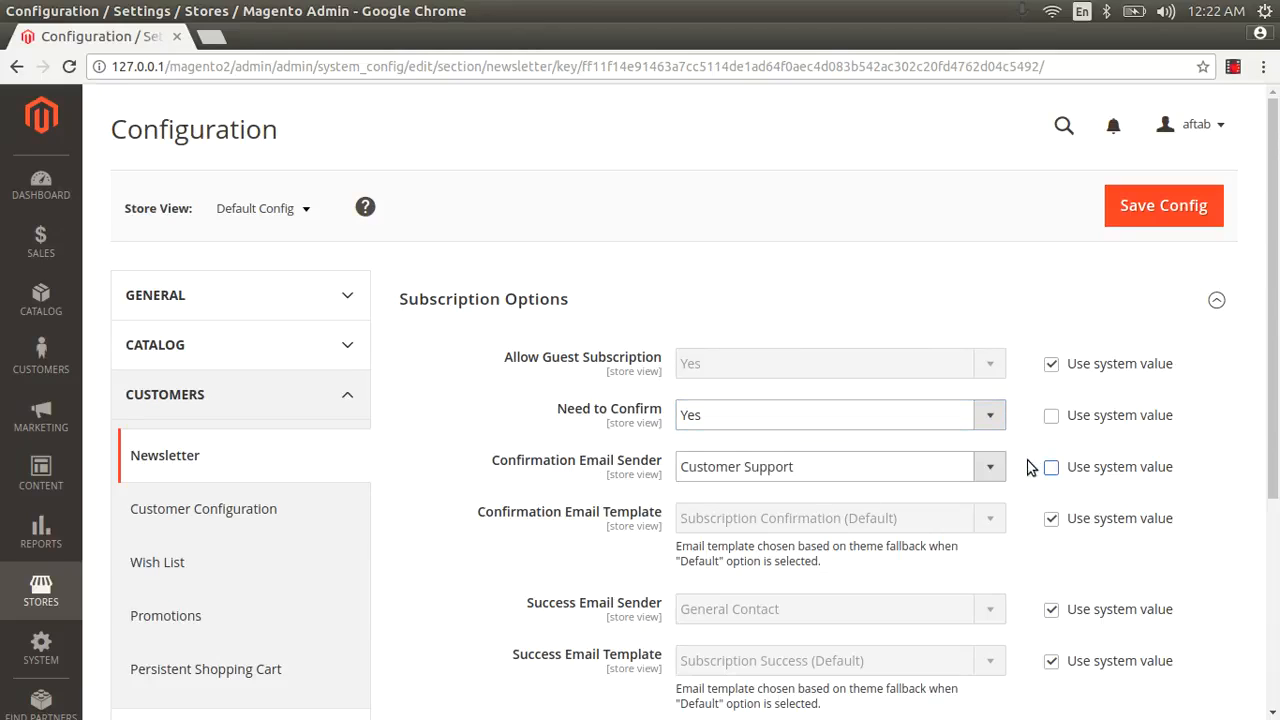
{"action": "left_click", "coordinate": [968, 473]}
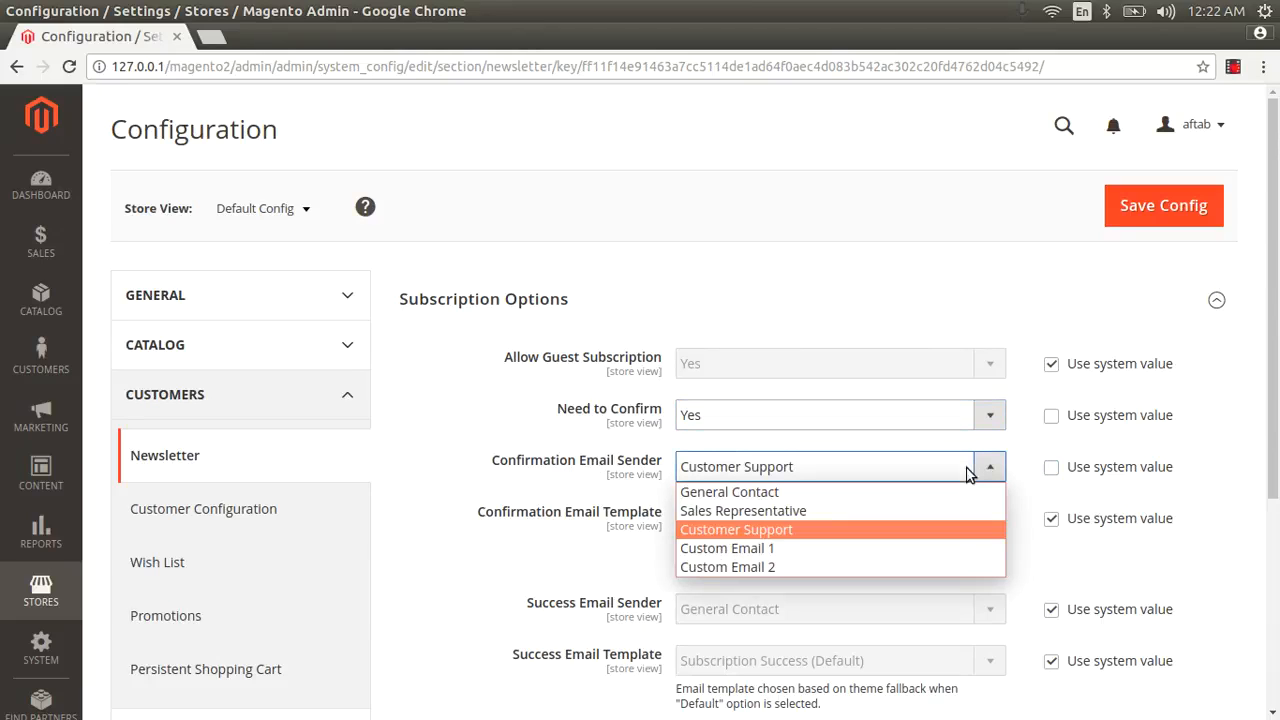
{"action": "left_click", "coordinate": [829, 532]}
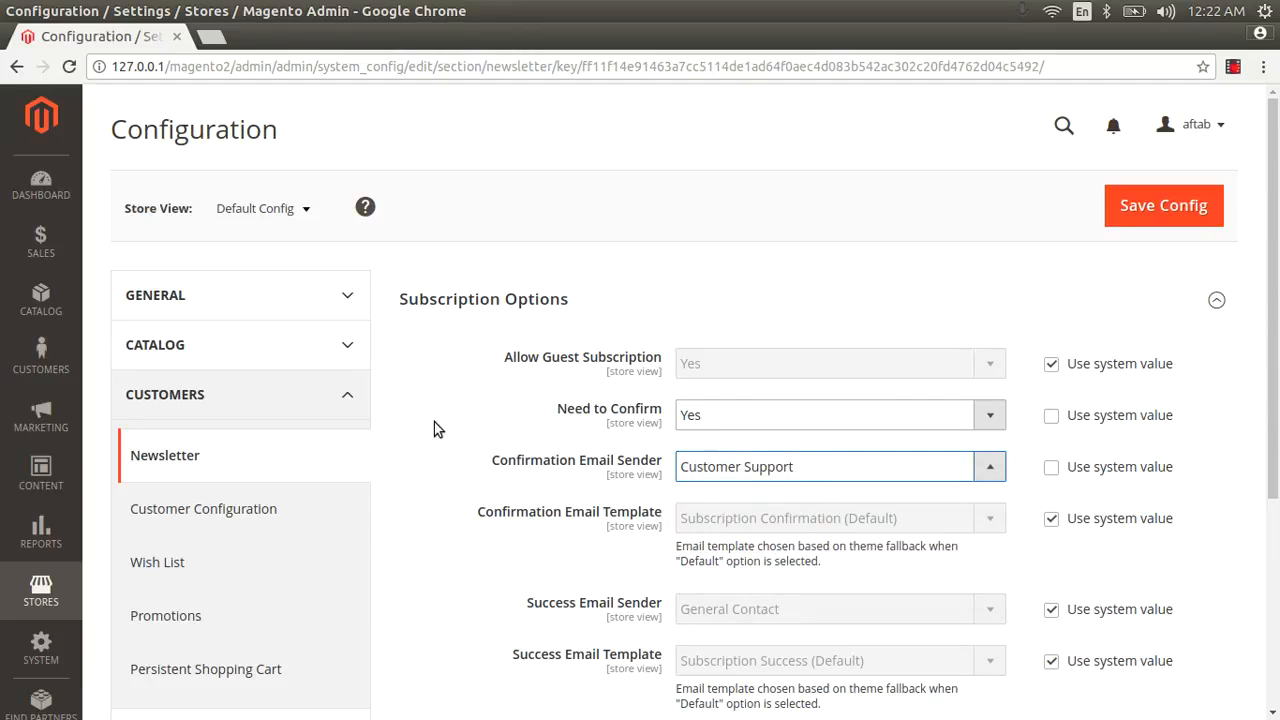
Step: Open the Sales Emails configuration from the Sales section in a new browser tab and switch to it
{"action": "scroll", "coordinate": [306, 471], "scroll_direction": "down", "scroll_amount": 5}
{"action": "left_click", "coordinate": [223, 420]}
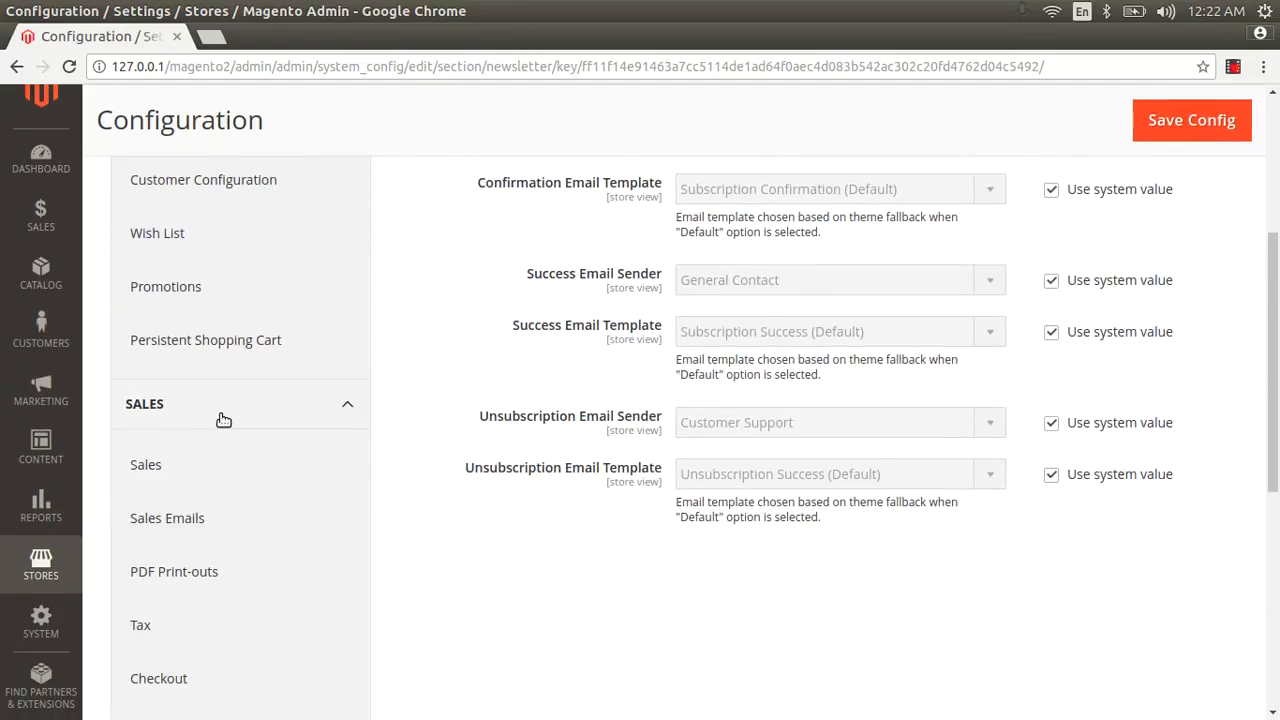
{"action": "right_click", "coordinate": [172, 521]}
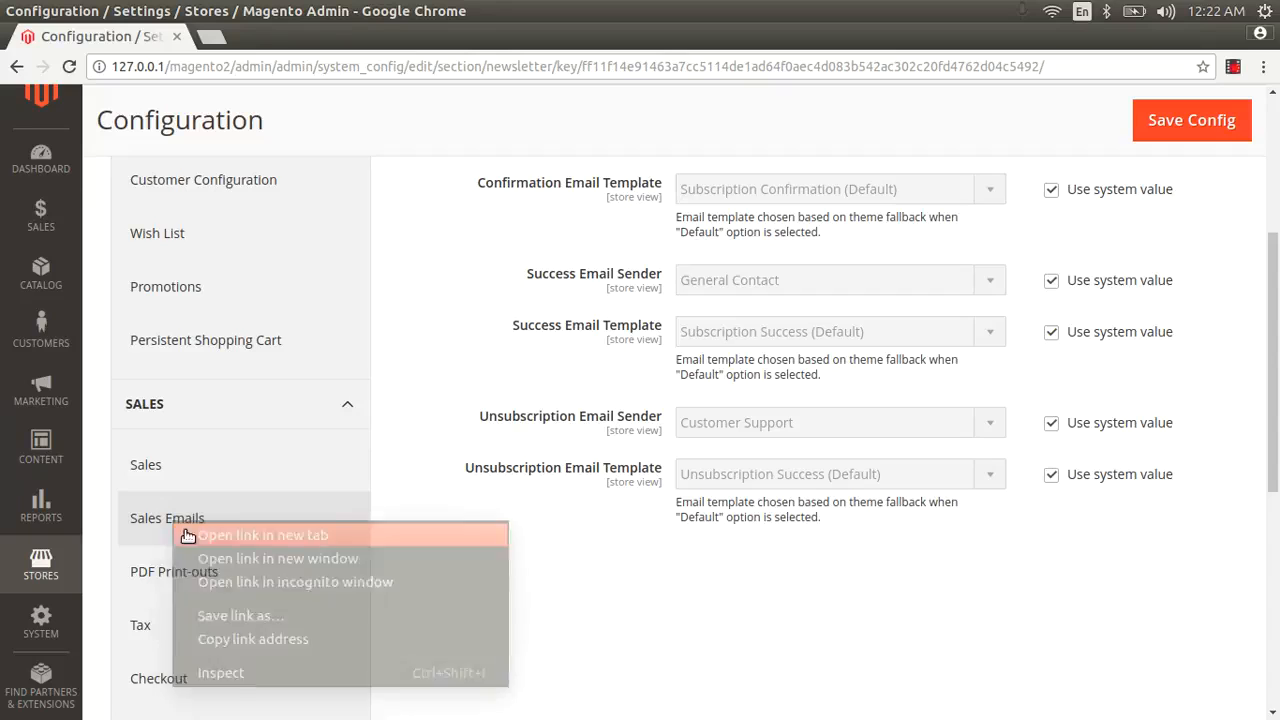
{"action": "left_click", "coordinate": [188, 536]}
{"action": "left_click", "coordinate": [275, 36]}
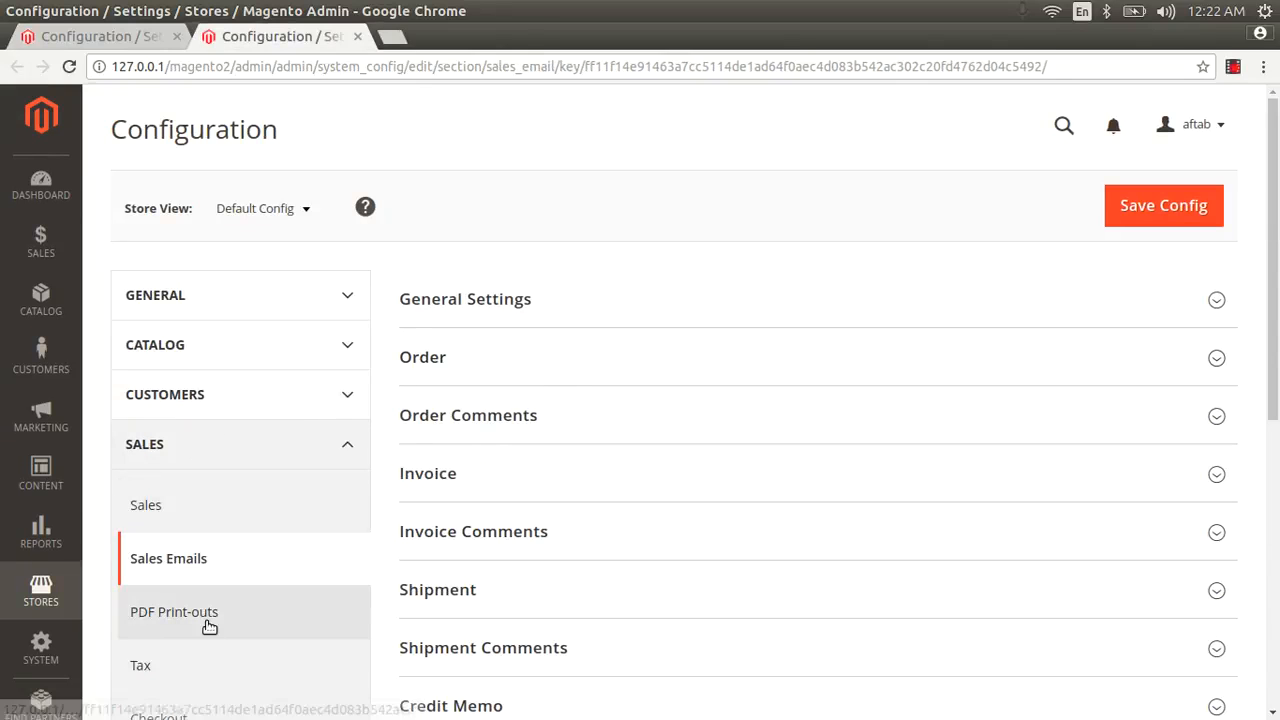
Step: Open the Sales configuration page and look through its settings and the other pages in the Sales section
{"action": "scroll", "coordinate": [208, 626], "scroll_direction": "down", "scroll_amount": 2}
{"action": "left_click", "coordinate": [185, 400]}
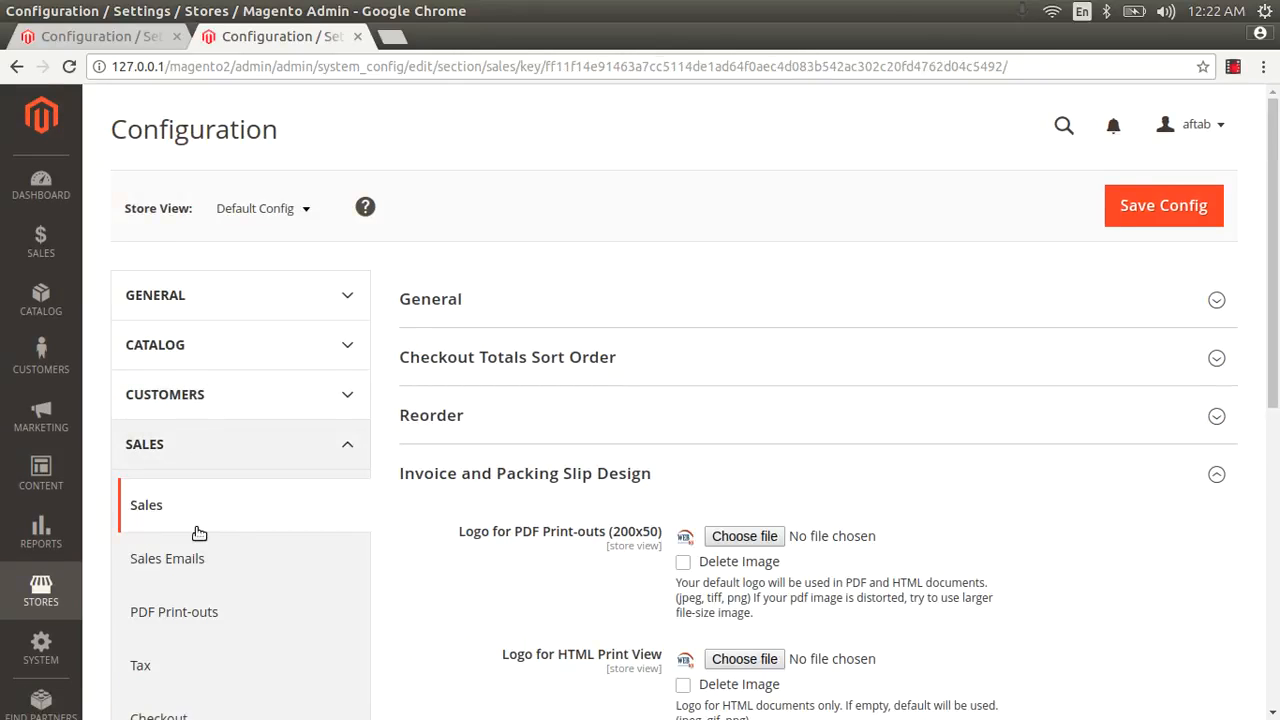
{"action": "scroll", "coordinate": [199, 533], "scroll_direction": "down", "scroll_amount": 3}
{"action": "scroll", "coordinate": [206, 425], "scroll_direction": "down", "scroll_amount": 4}
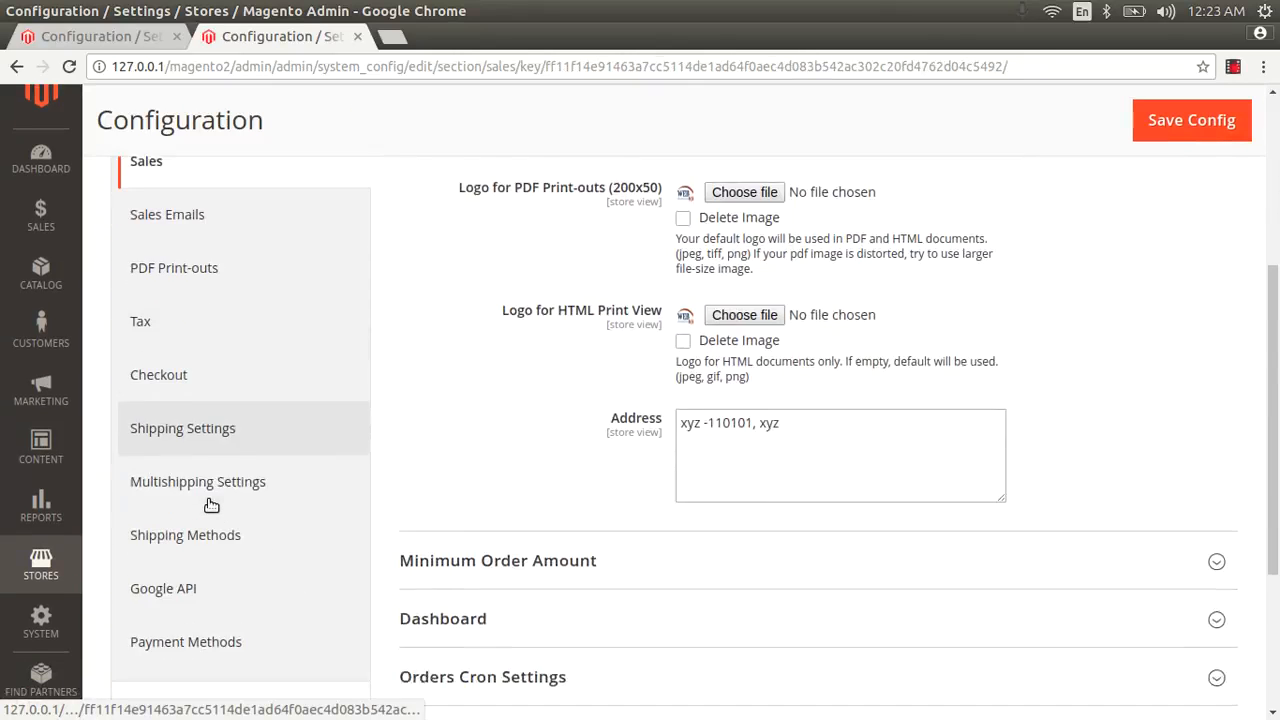
{"action": "scroll", "coordinate": [208, 505], "scroll_direction": "down", "scroll_amount": 2}
{"action": "scroll", "coordinate": [208, 505], "scroll_direction": "up", "scroll_amount": 6}
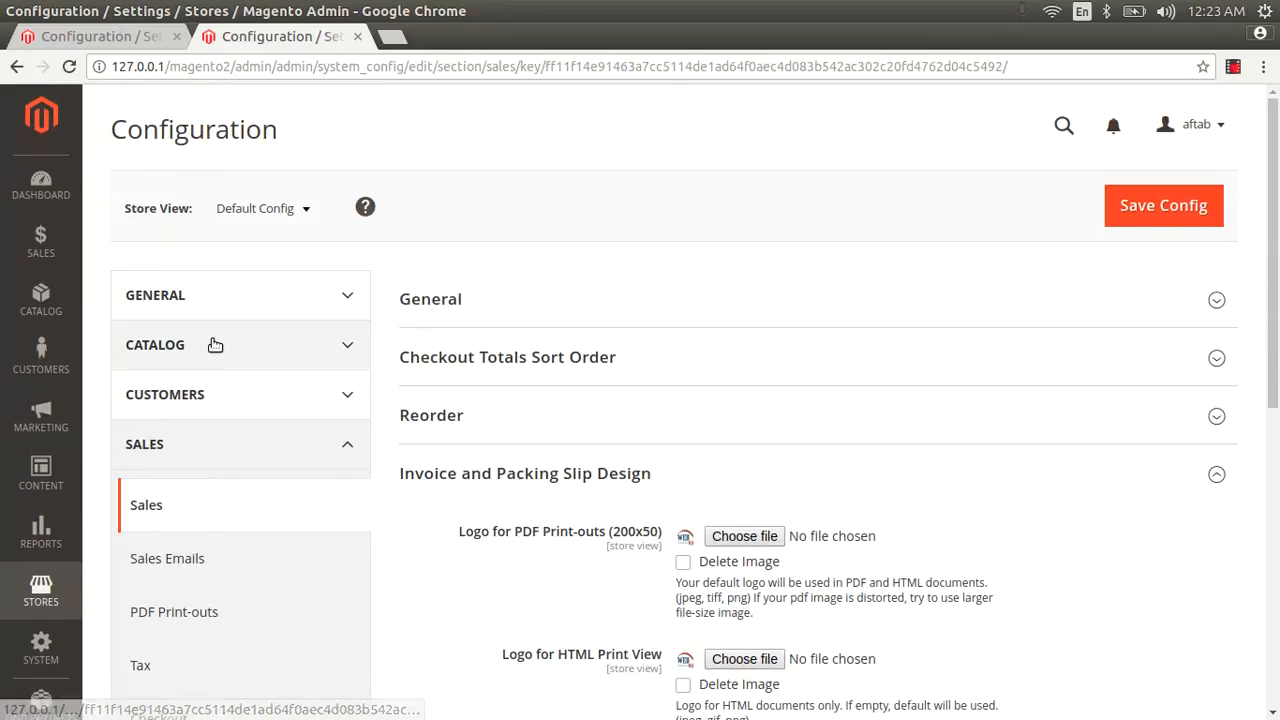
{"action": "left_click", "coordinate": [214, 345]}
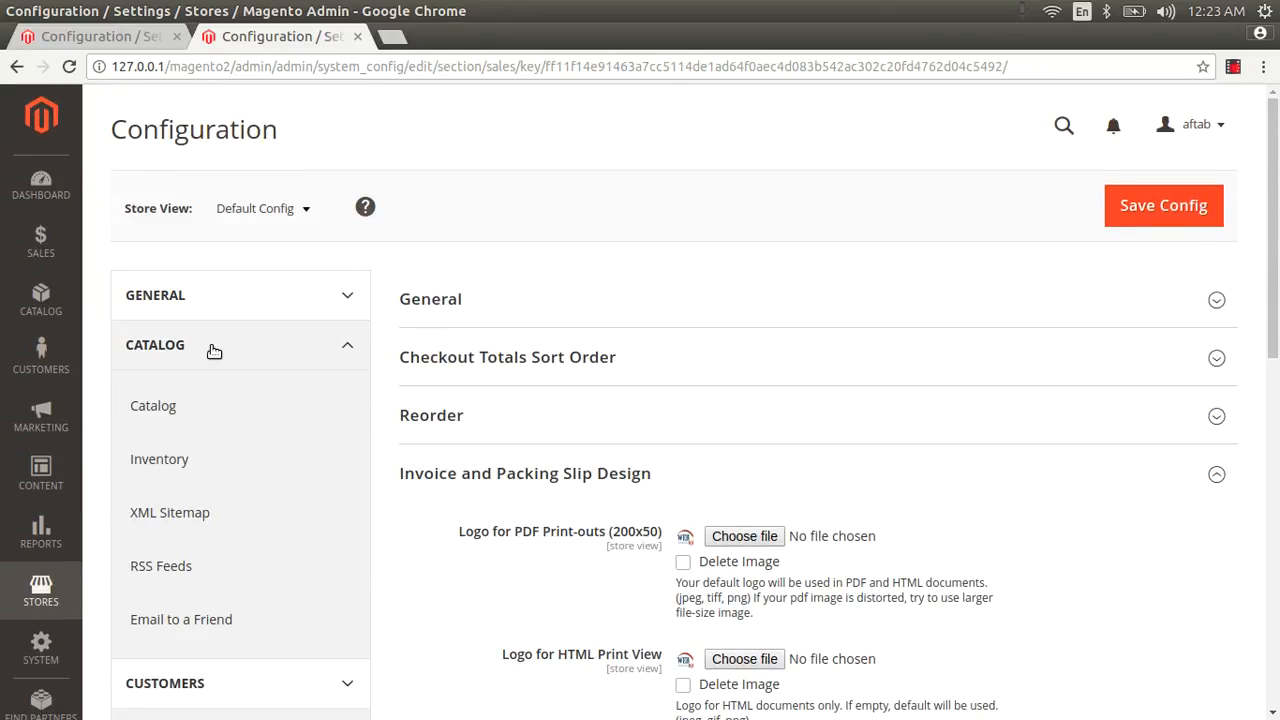
{"action": "left_click", "coordinate": [214, 345]}
{"action": "scroll", "coordinate": [210, 350], "scroll_direction": "down", "scroll_amount": 2}
{"action": "left_click", "coordinate": [212, 348]}
{"action": "left_click", "coordinate": [213, 350]}
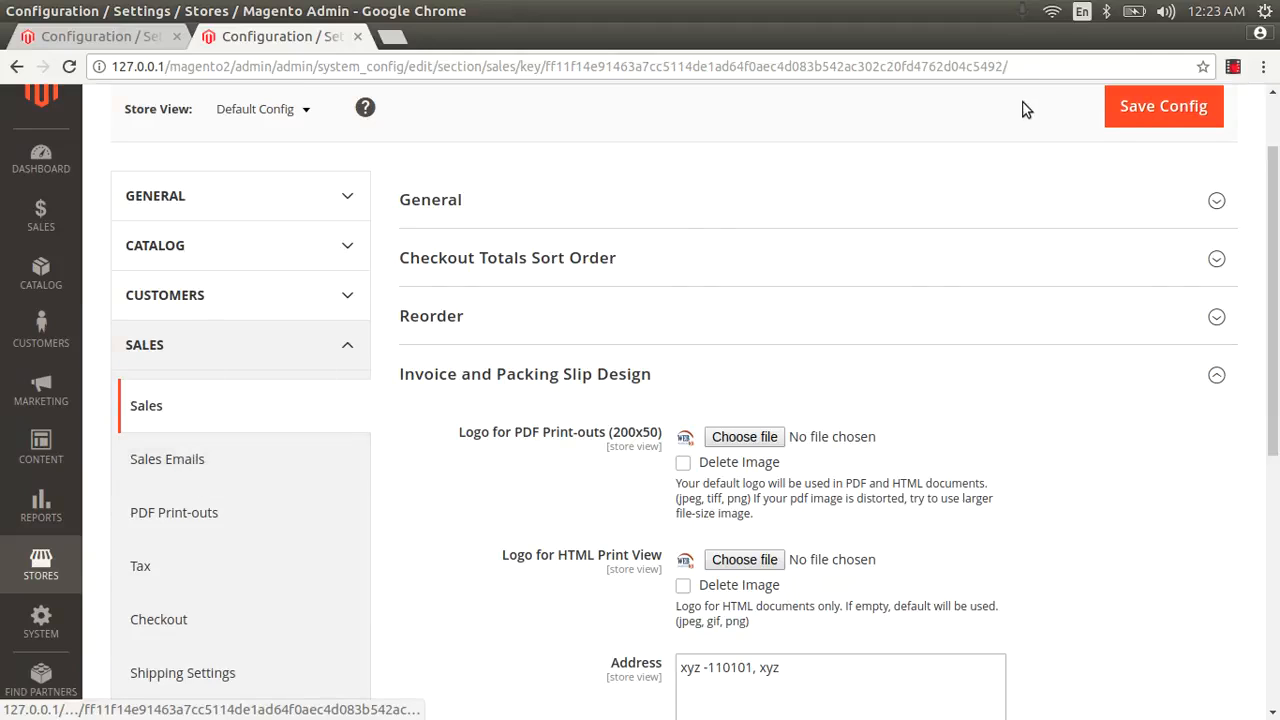
{"action": "left_click", "coordinate": [682, 212]}
{"action": "left_click", "coordinate": [682, 212]}
{"action": "left_click", "coordinate": [528, 334]}
{"action": "left_click", "coordinate": [528, 334]}
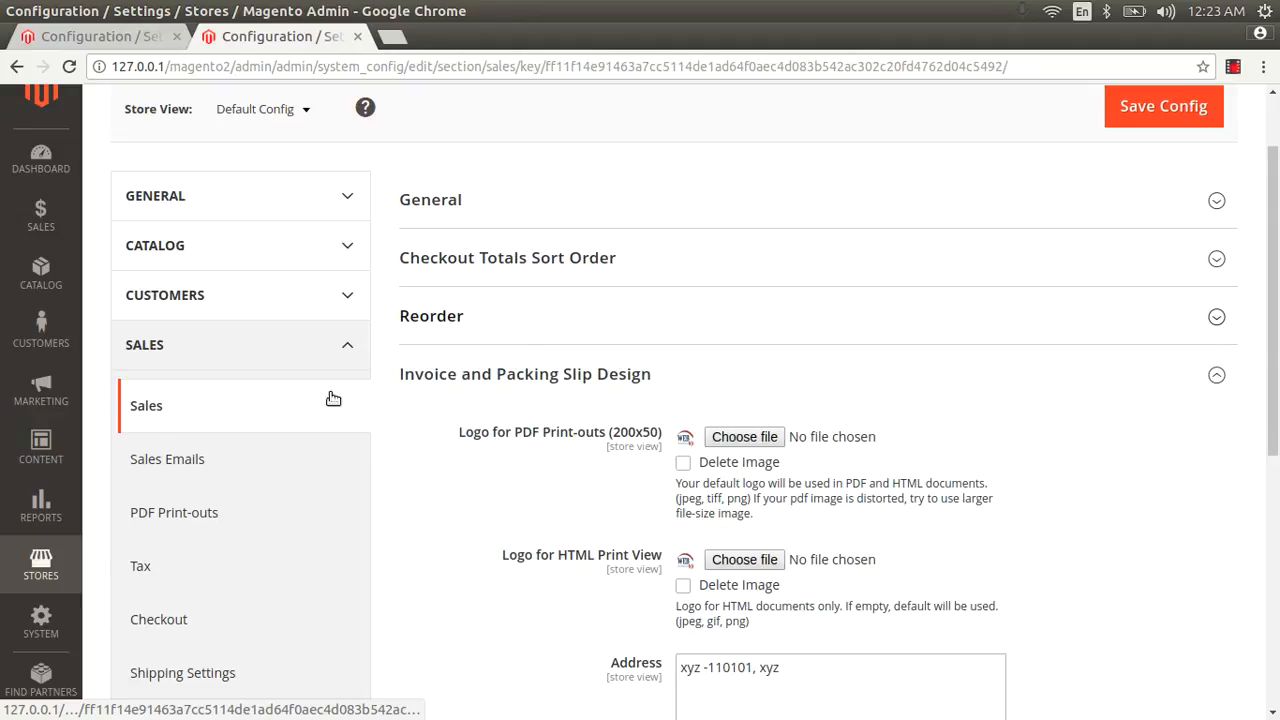
Step: Return to the Sales Emails configuration and examine its Order and General Settings groups
{"action": "left_click", "coordinate": [172, 462]}
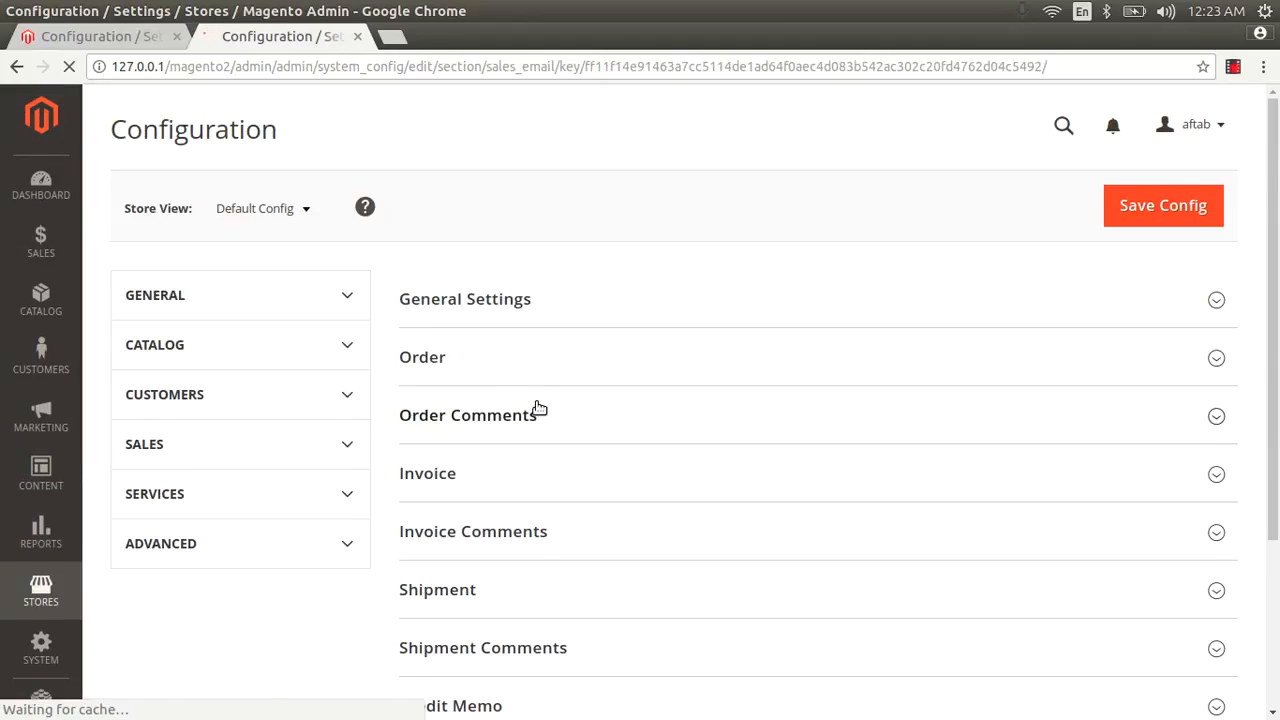
{"action": "scroll", "coordinate": [538, 408], "scroll_direction": "down", "scroll_amount": 7}
{"action": "scroll", "coordinate": [538, 405], "scroll_direction": "up", "scroll_amount": 5}
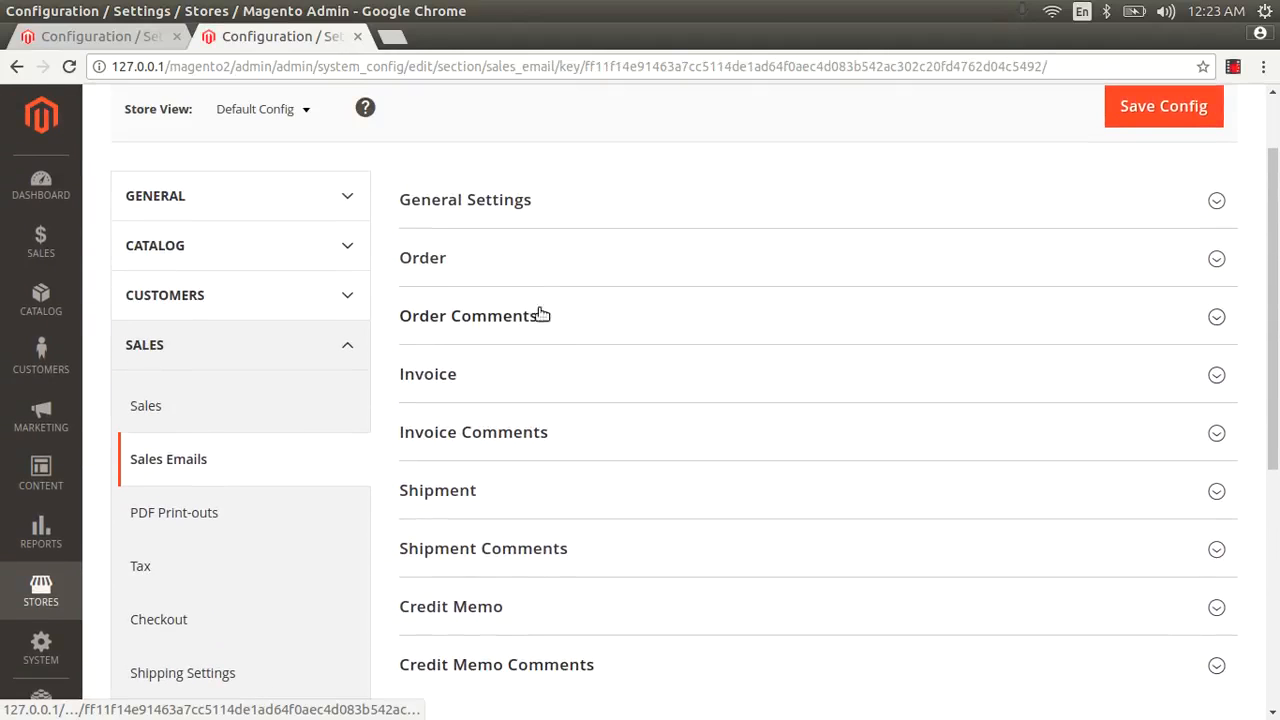
{"action": "left_click", "coordinate": [511, 259]}
{"action": "left_click", "coordinate": [511, 259]}
{"action": "left_click", "coordinate": [498, 213]}
{"action": "left_click", "coordinate": [498, 213]}
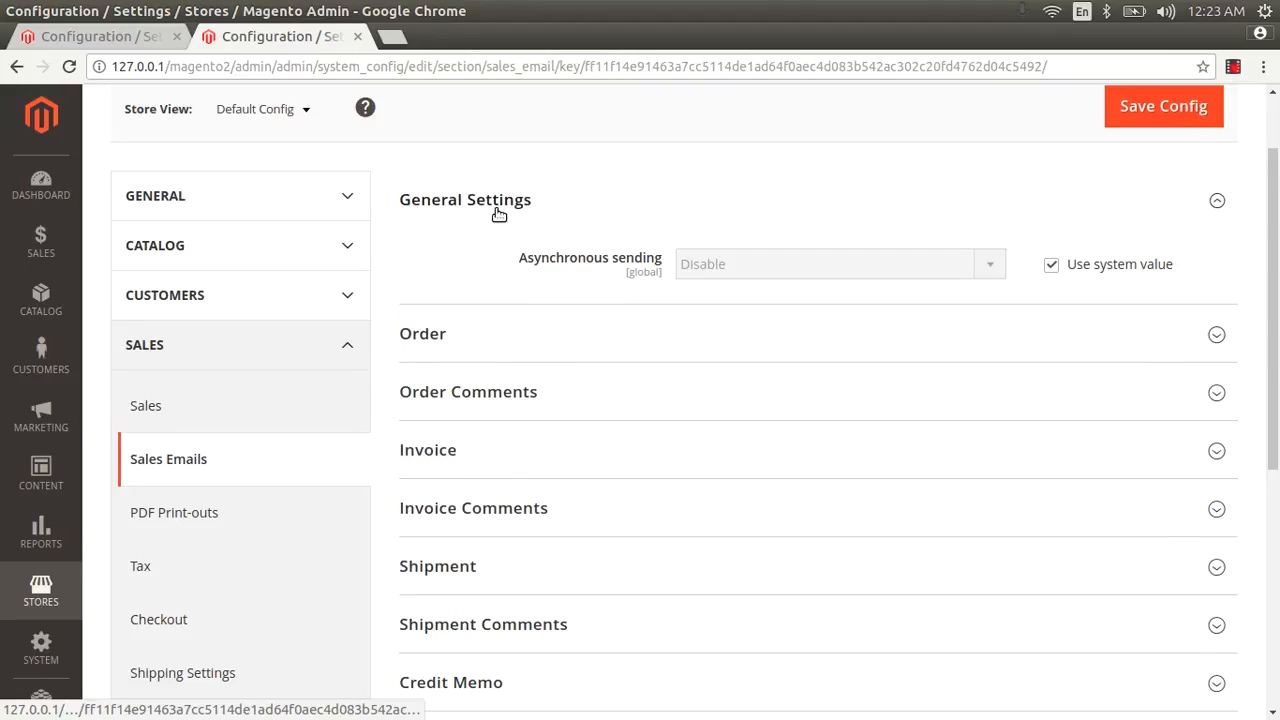
{"action": "left_click", "coordinate": [220, 250]}
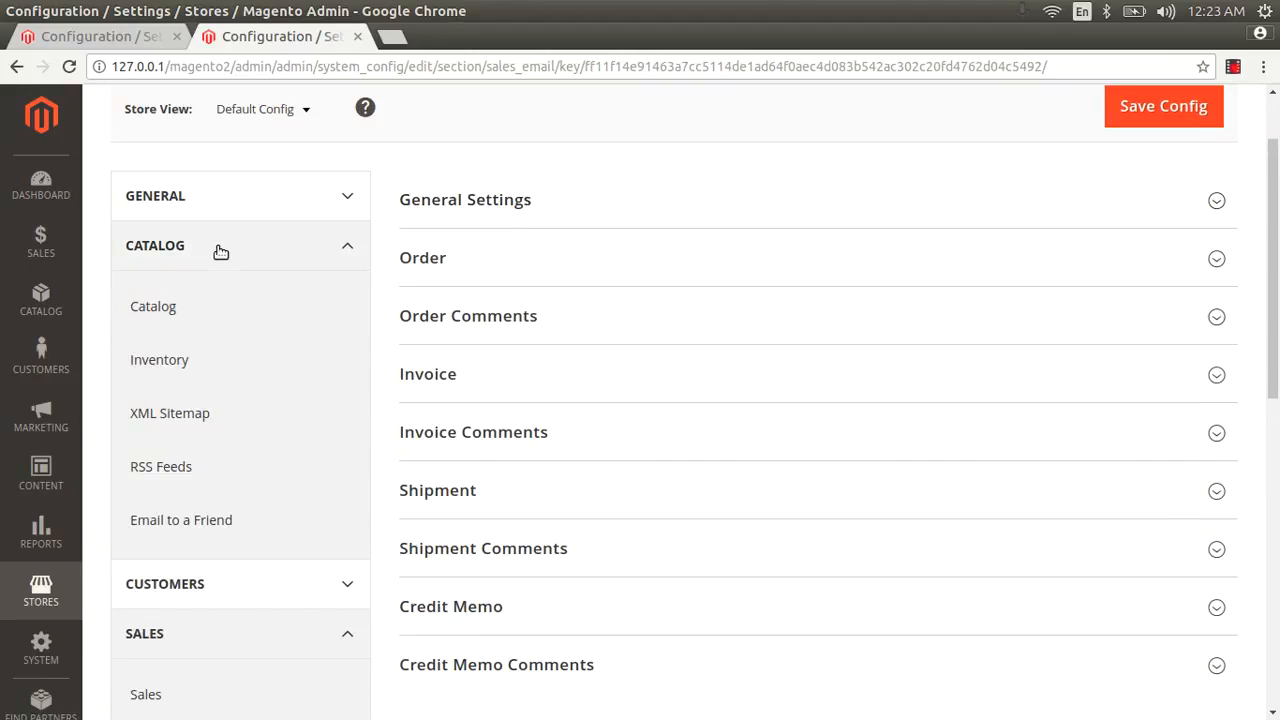
{"action": "left_click", "coordinate": [220, 250]}
{"action": "left_click", "coordinate": [220, 250]}
{"action": "left_click", "coordinate": [220, 250]}
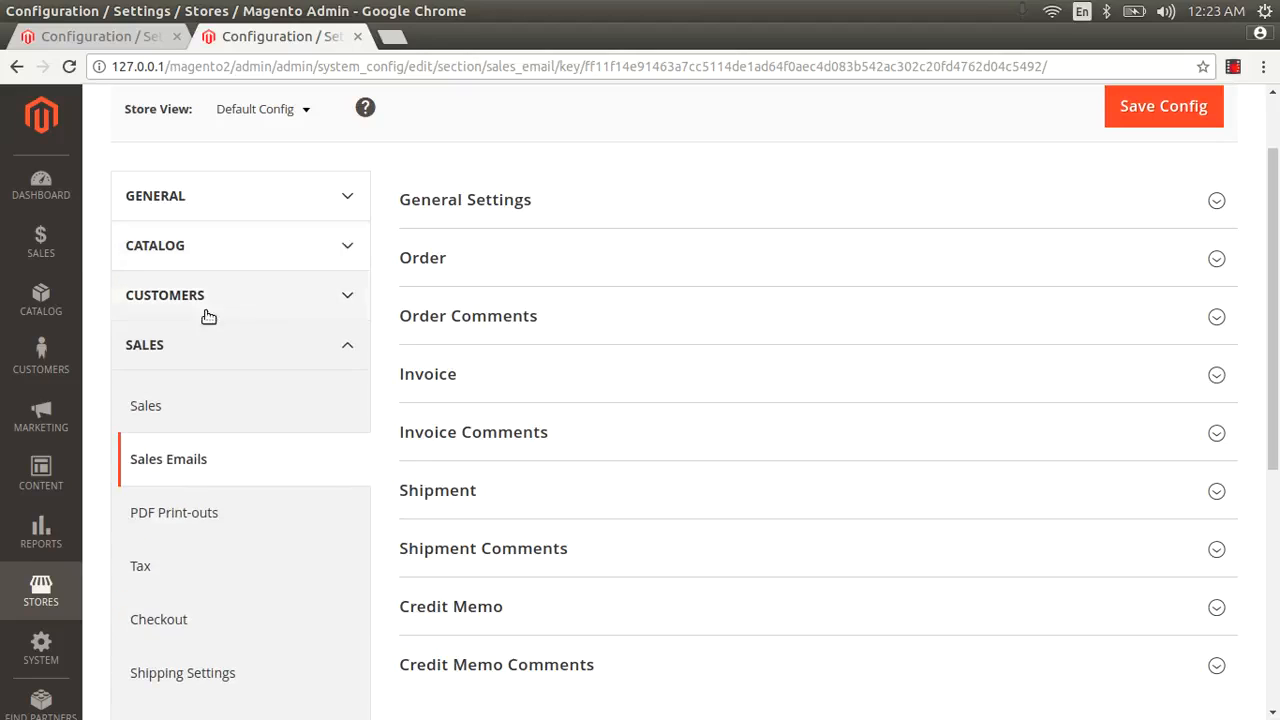
{"action": "left_click", "coordinate": [199, 352]}
{"action": "left_click", "coordinate": [200, 354]}
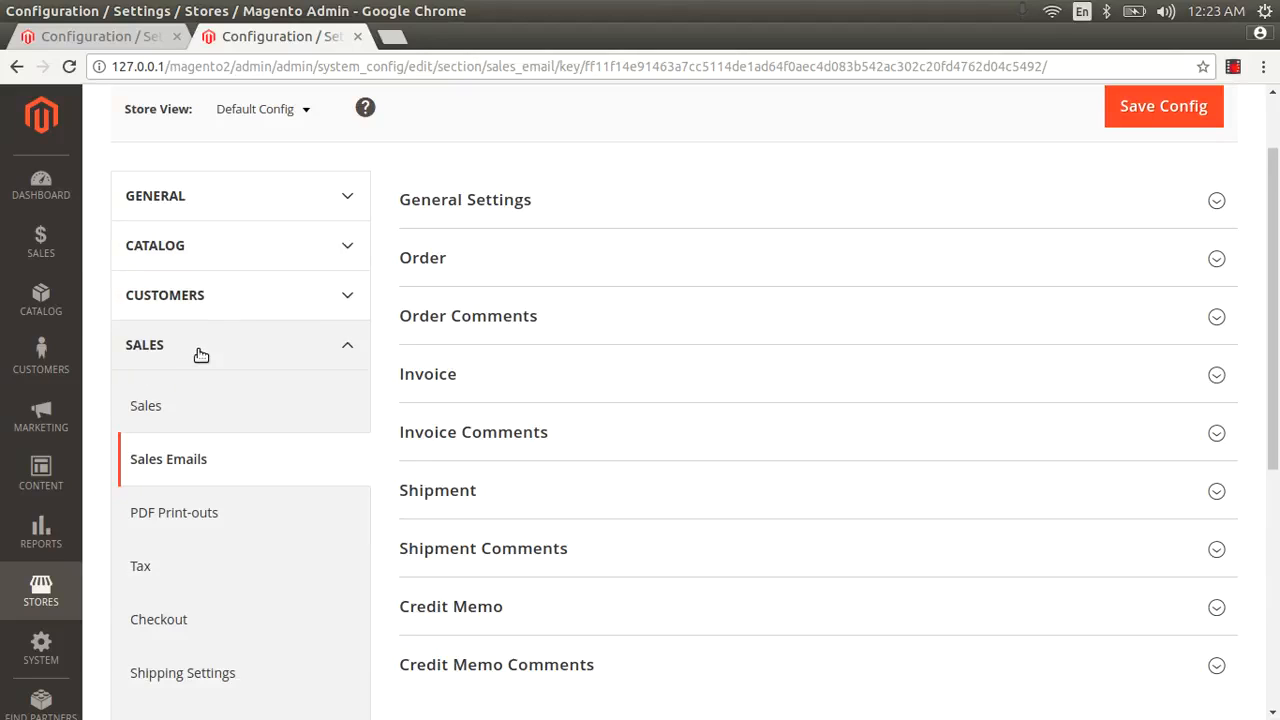
Step: Collapse the Sales section and return to the Subscription Options in the Newsletter configuration's browser tab
{"action": "left_click", "coordinate": [200, 354]}
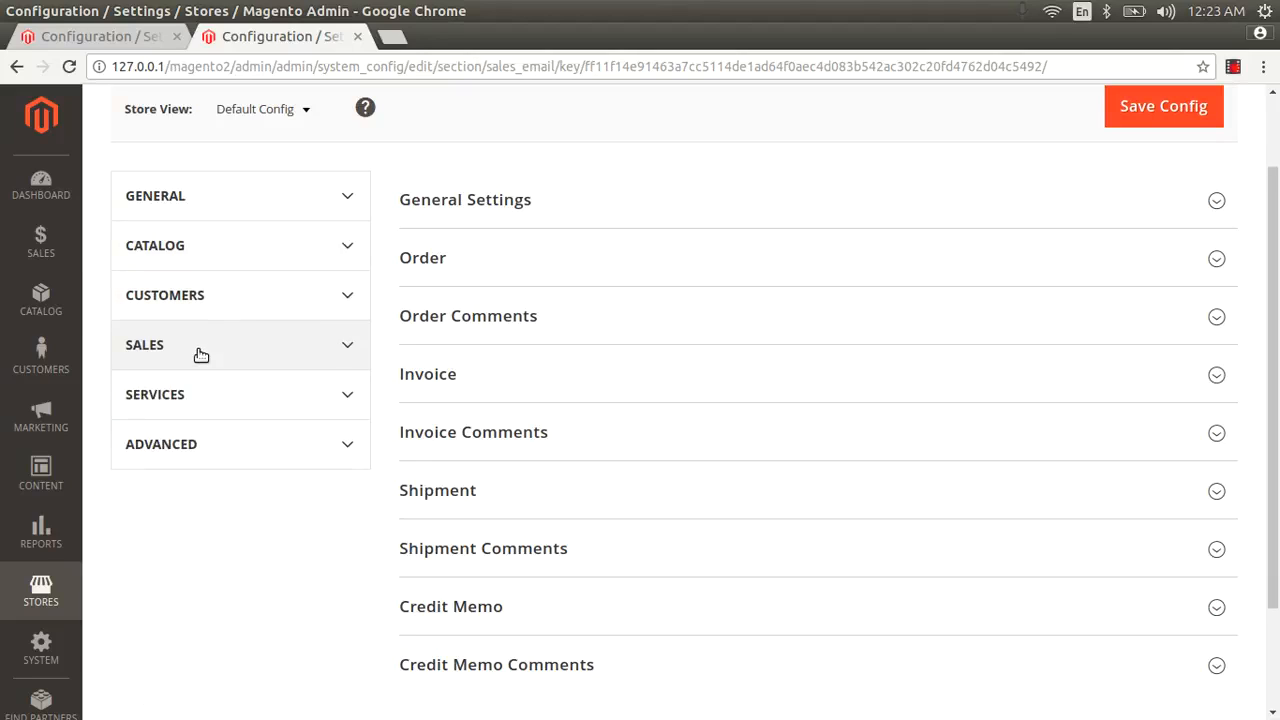
{"action": "left_click", "coordinate": [110, 36]}
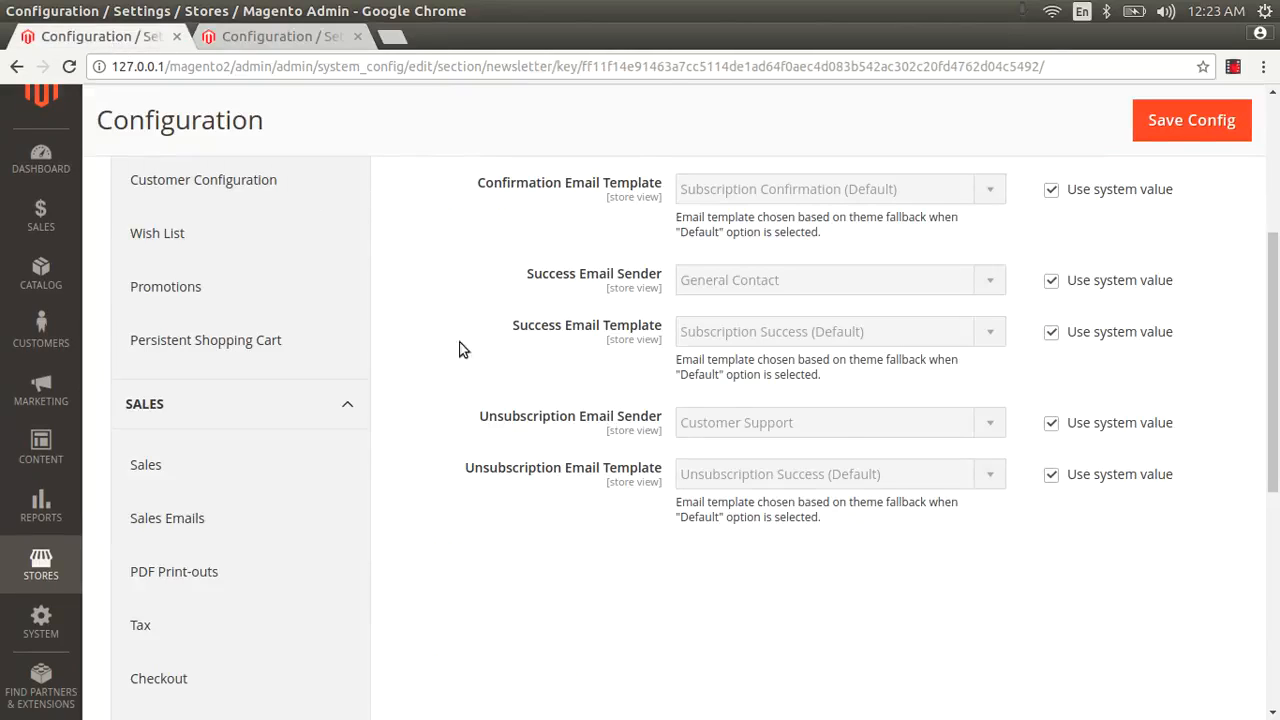
{"action": "scroll", "coordinate": [823, 454], "scroll_direction": "up", "scroll_amount": 5}
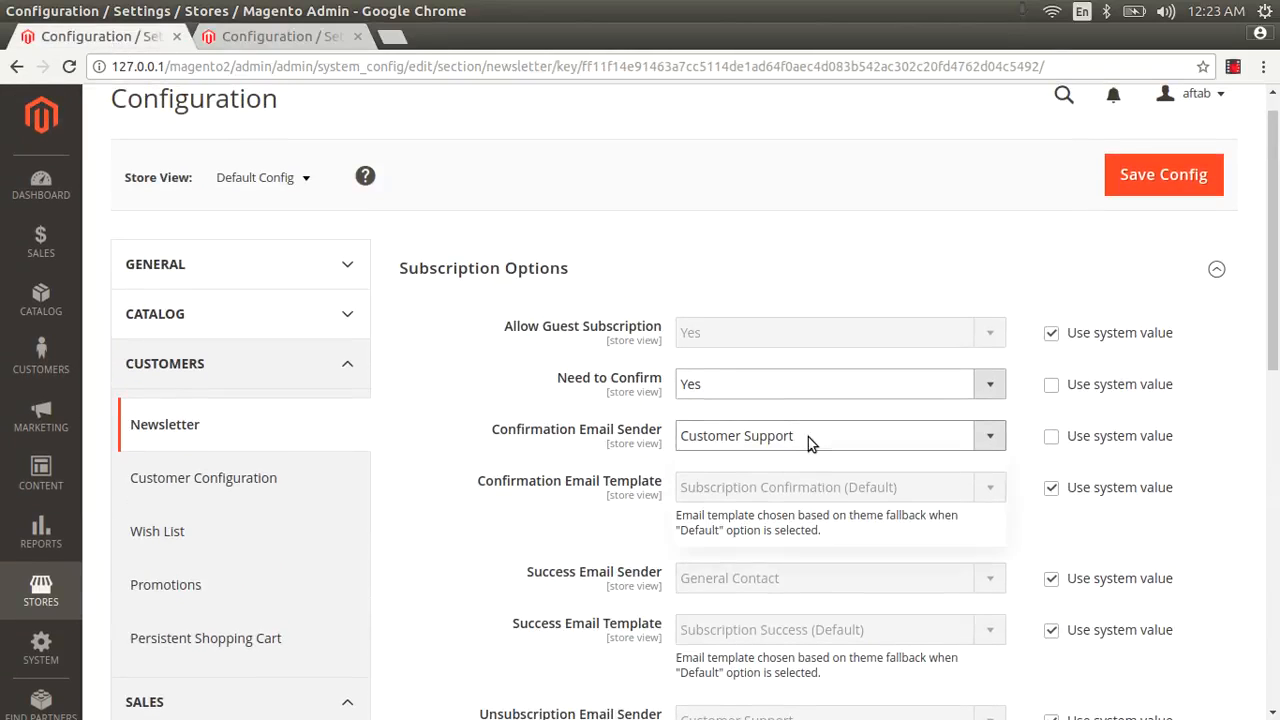
Step: Override the system value for Confirmation Email Template, keeping Subscription Confirmation (Default), and review the template and Confirmation Email Sender choices
{"action": "left_click", "coordinate": [808, 437]}
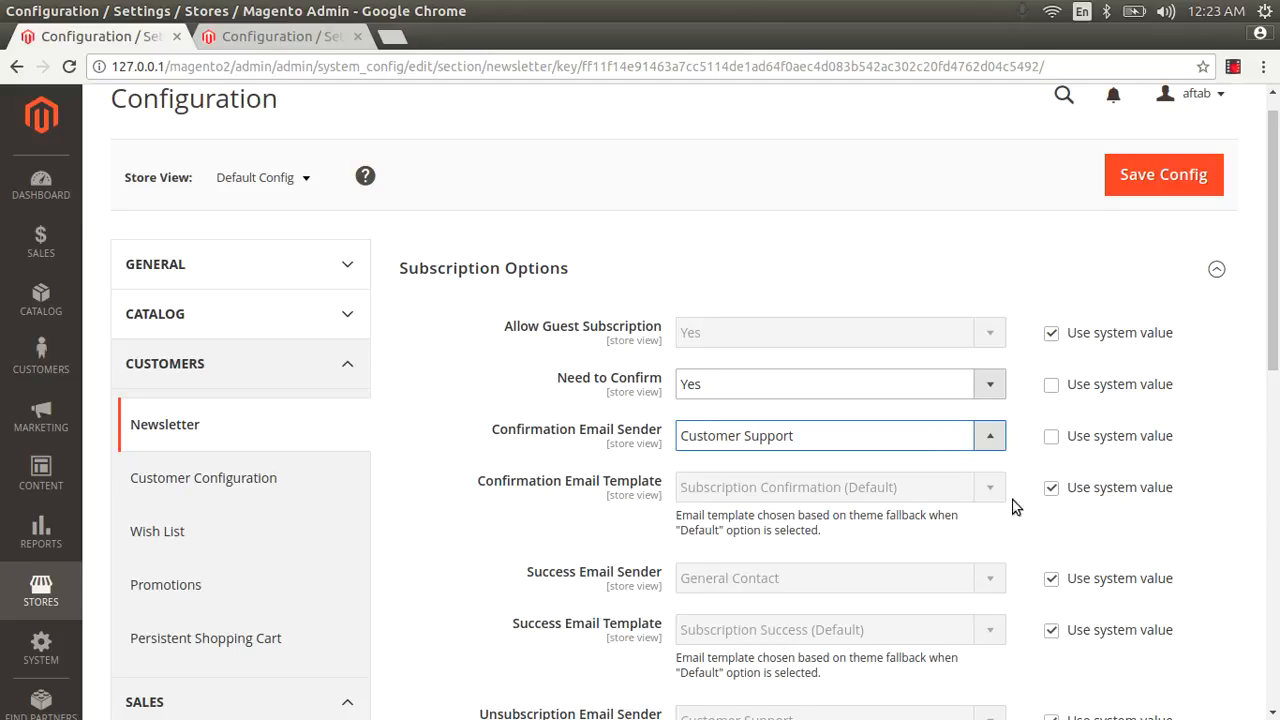
{"action": "left_click", "coordinate": [1060, 505]}
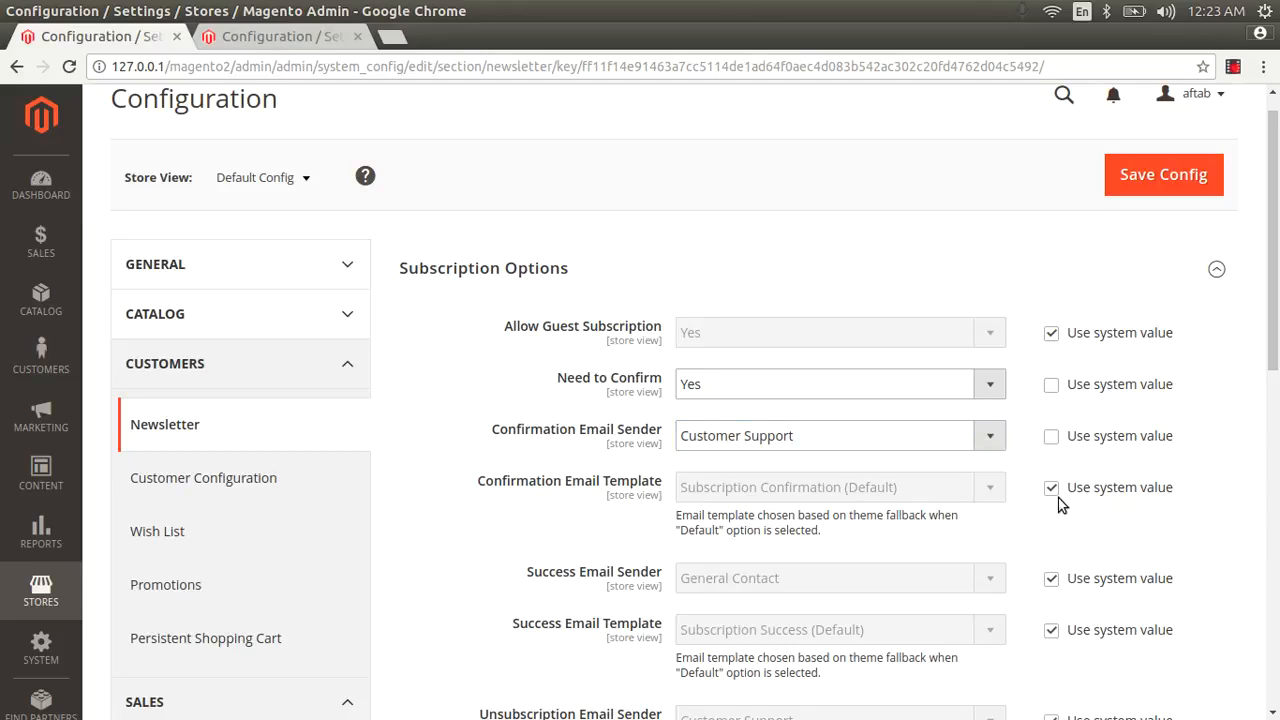
{"action": "left_click", "coordinate": [1051, 488]}
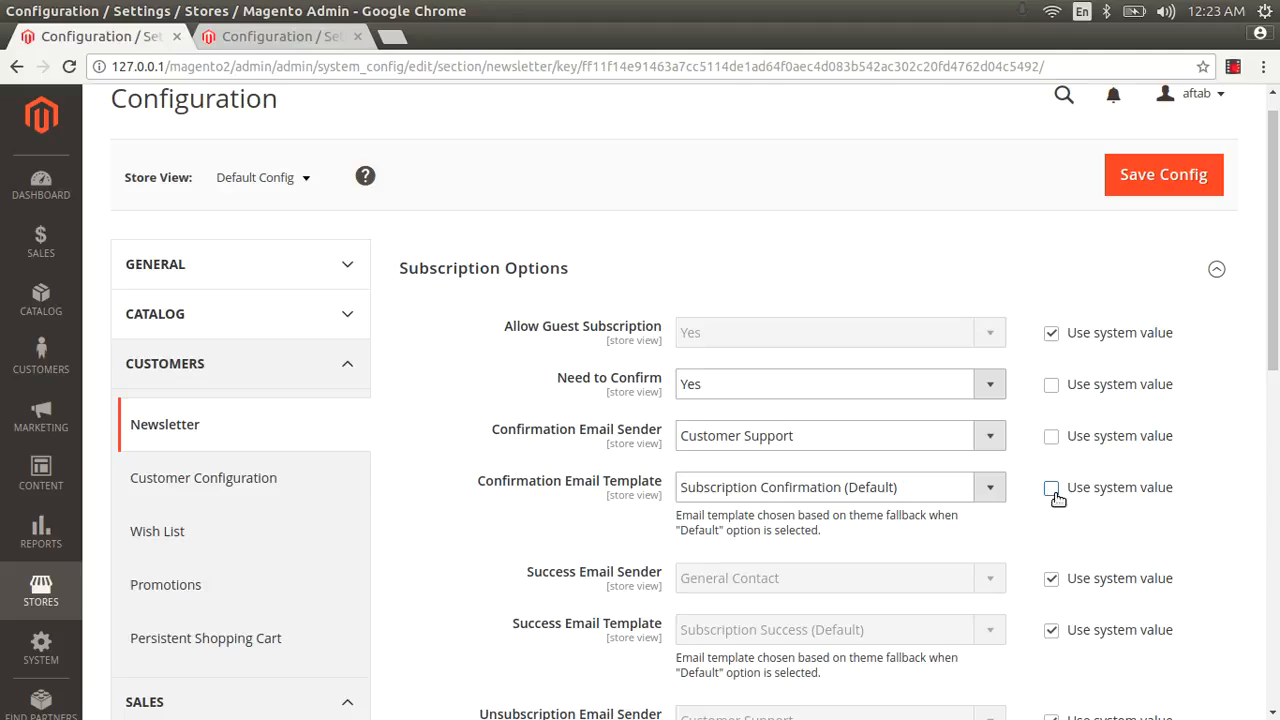
{"action": "left_click", "coordinate": [994, 489]}
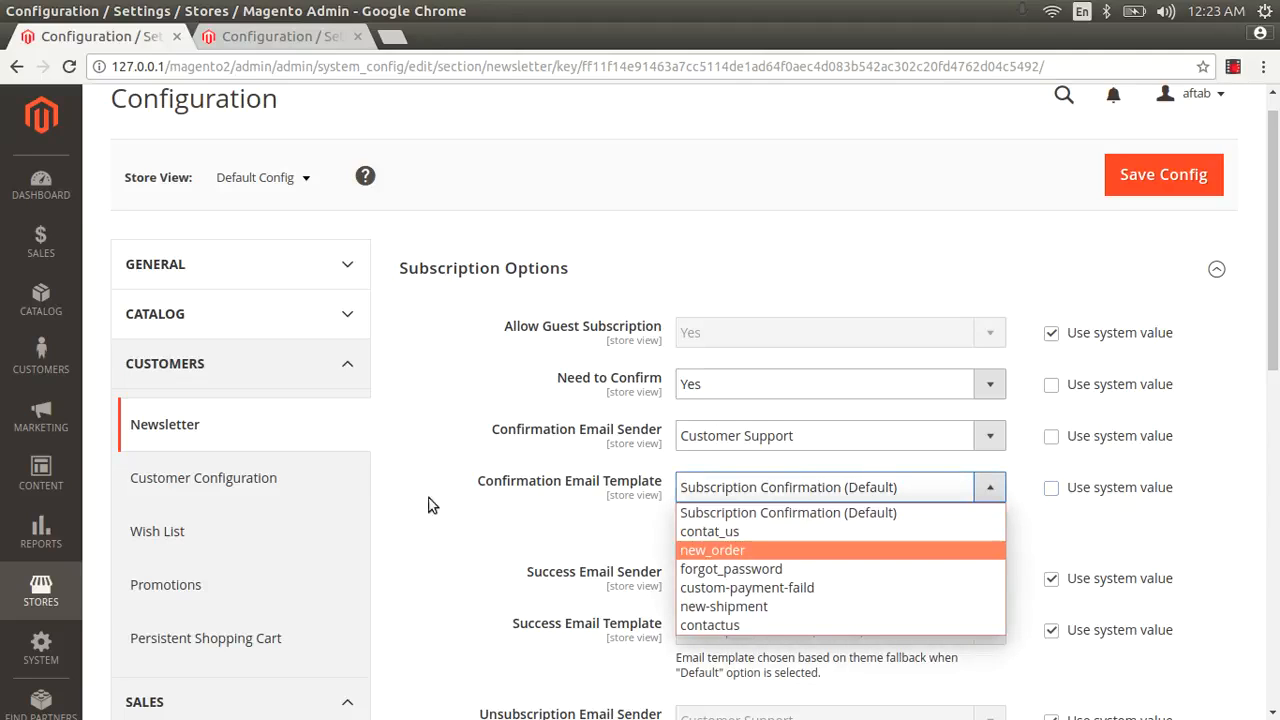
{"action": "left_click", "coordinate": [734, 449]}
{"action": "left_click", "coordinate": [735, 450]}
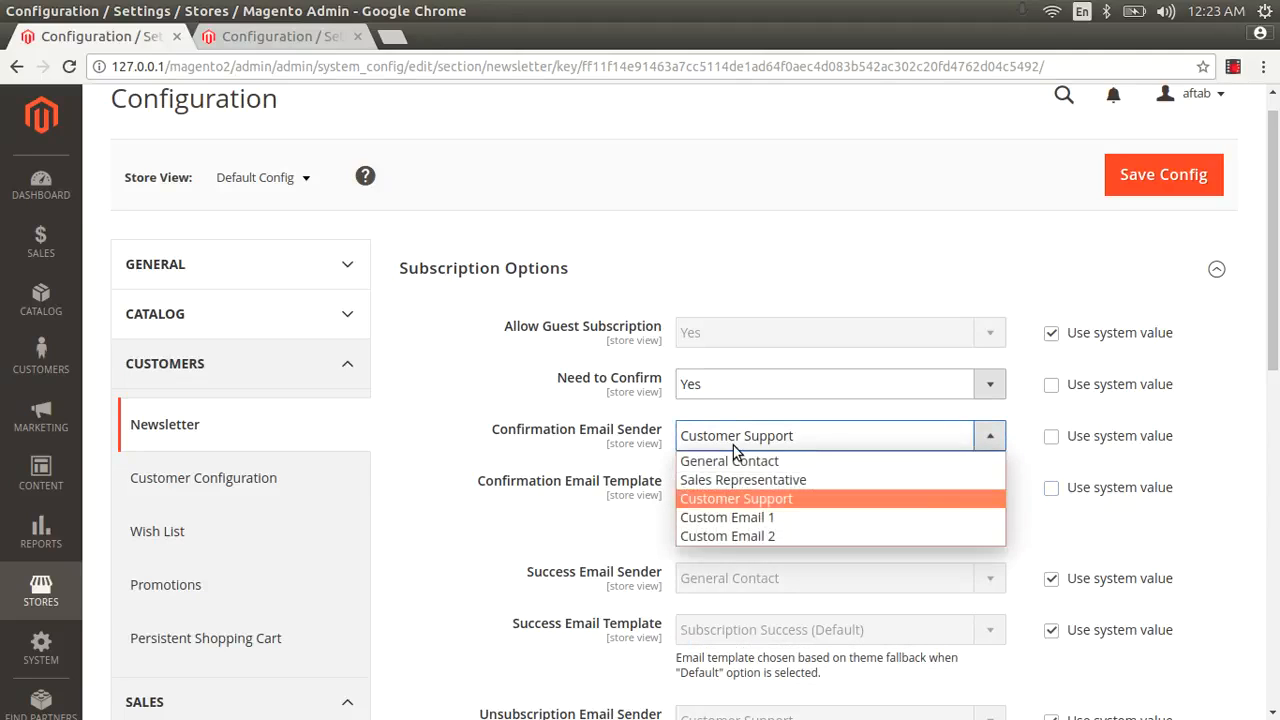
{"action": "left_click", "coordinate": [735, 450]}
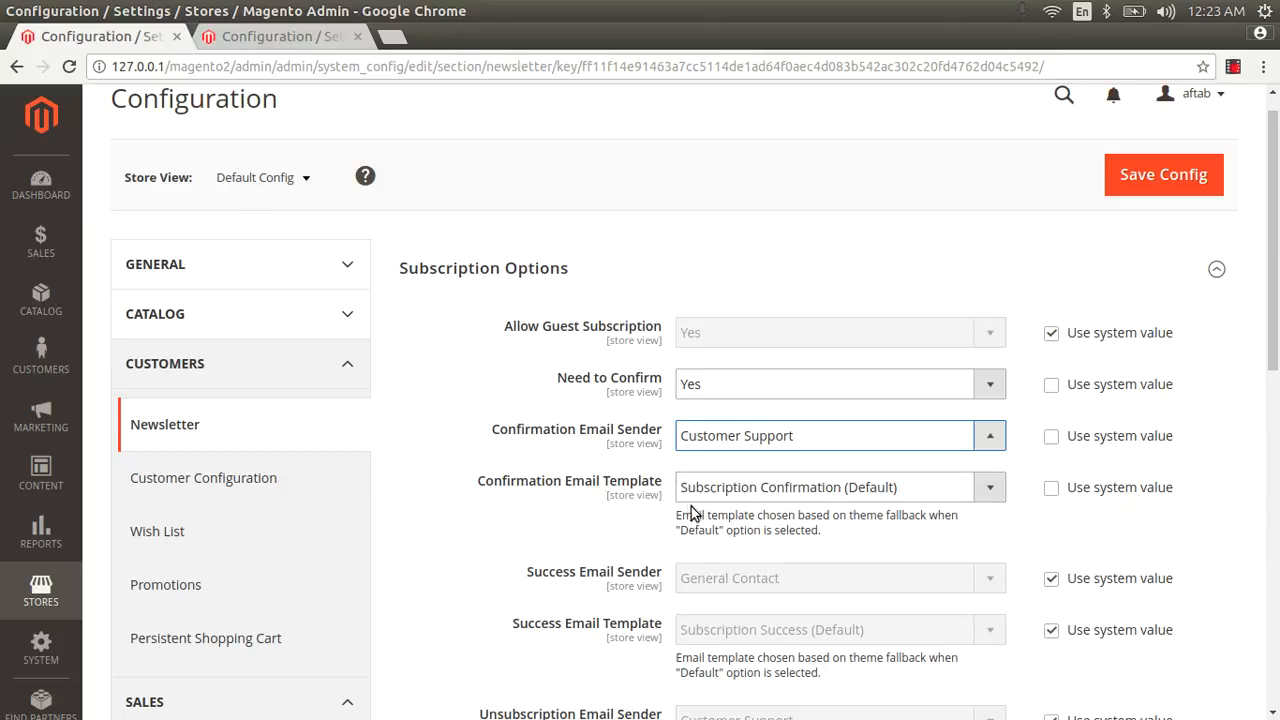
Step: Open the marketing Email Templates page in a new browser tab, switch to it and start a new template
{"action": "left_click", "coordinate": [44, 428]}
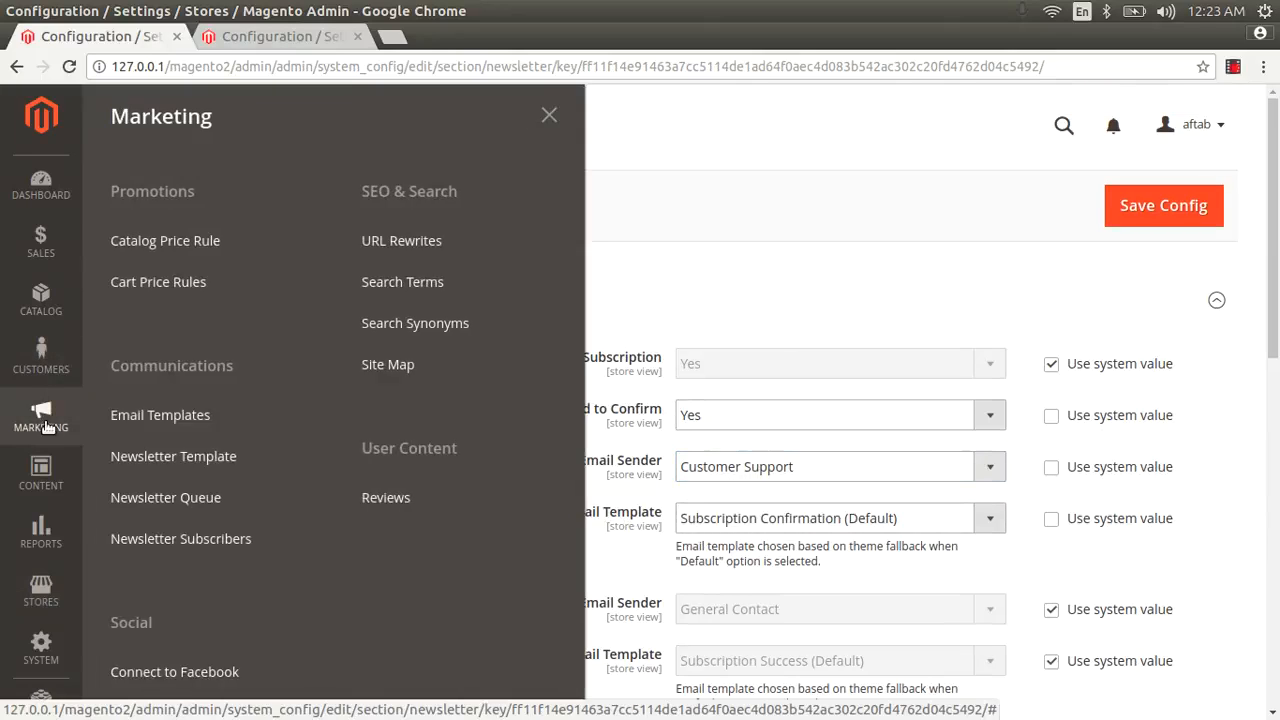
{"action": "right_click", "coordinate": [158, 420]}
{"action": "left_click", "coordinate": [205, 433]}
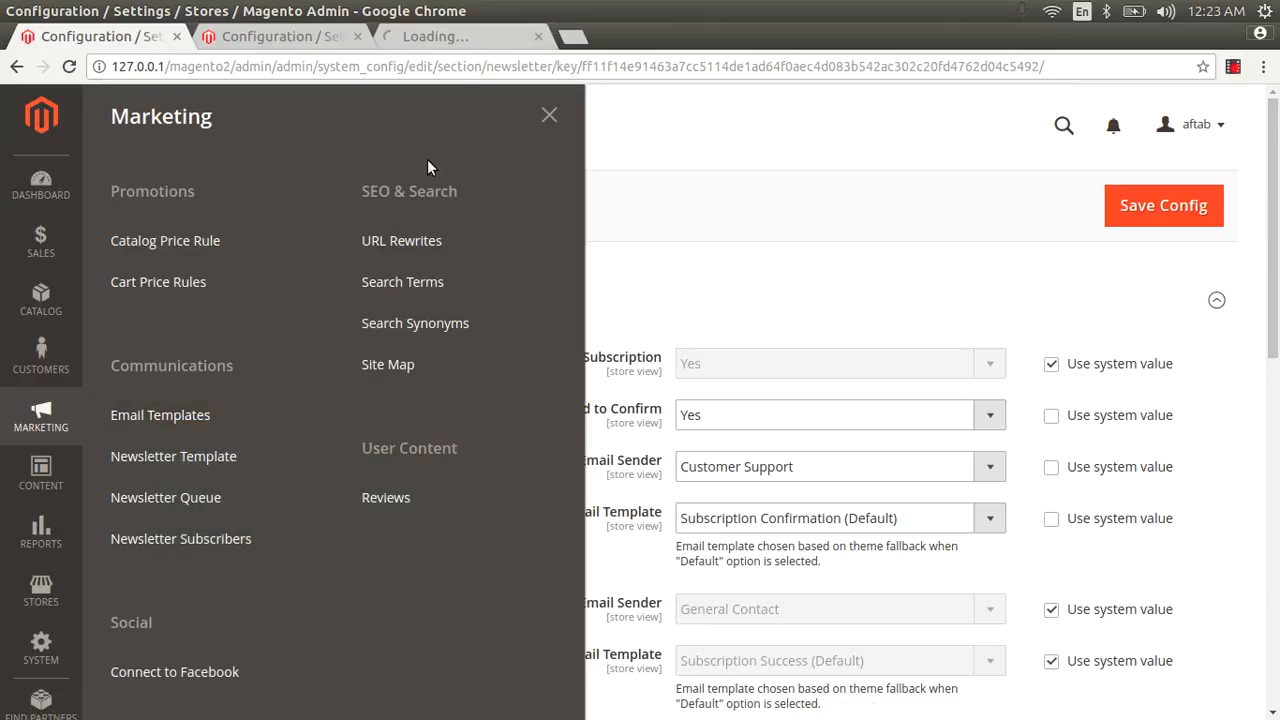
{"action": "left_click", "coordinate": [442, 35]}
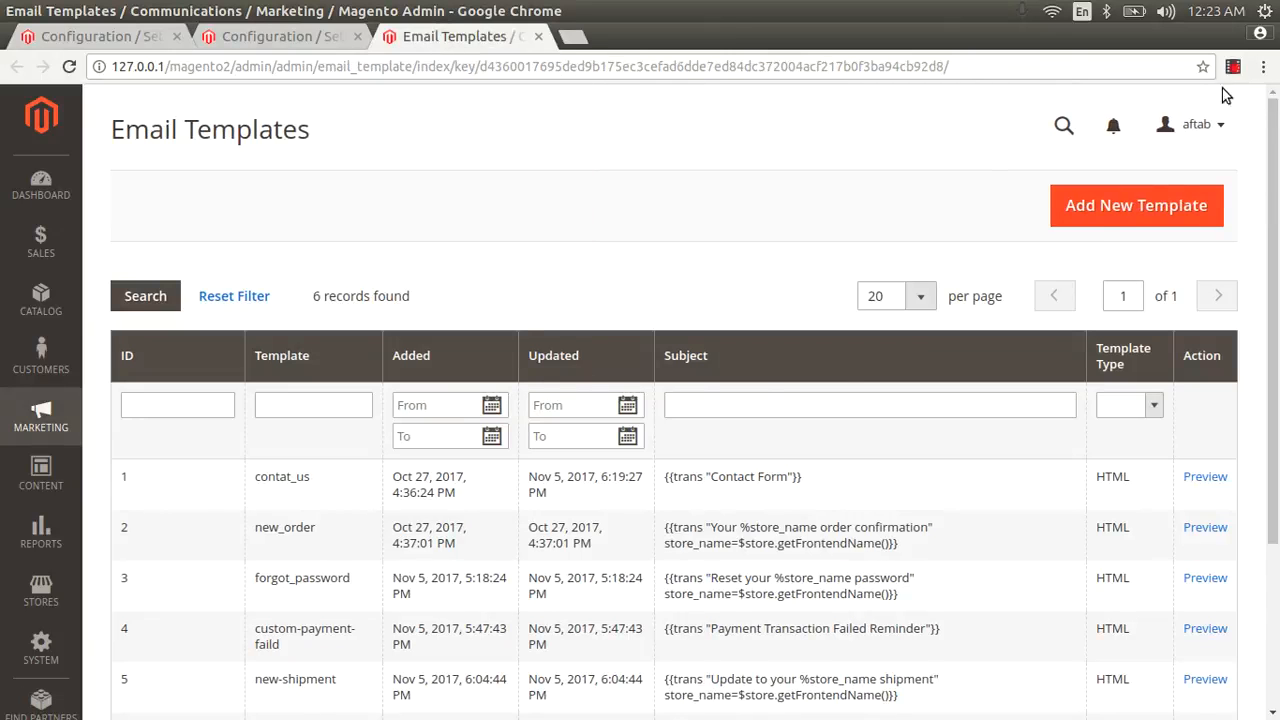
{"action": "left_click", "coordinate": [1100, 216]}
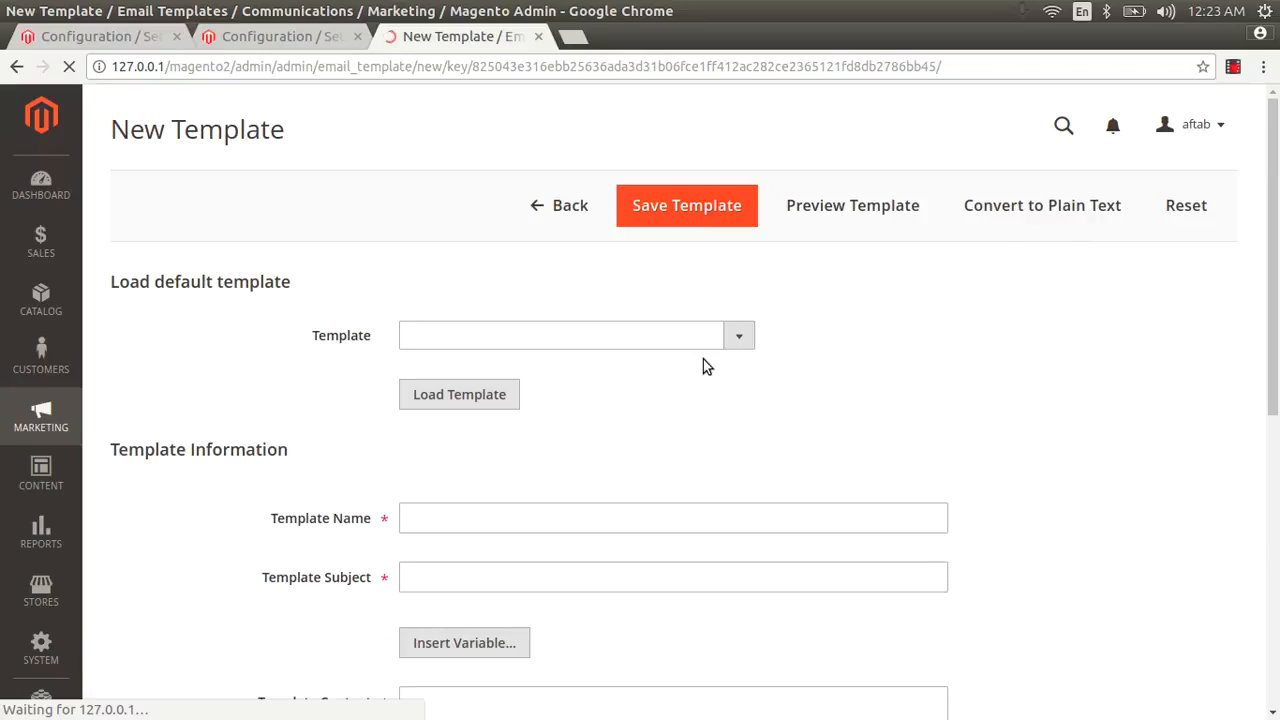
Step: Load the default Subscription Success template, preview the email and close the preview
{"action": "left_click", "coordinate": [667, 340]}
{"action": "key", "text": "s"}
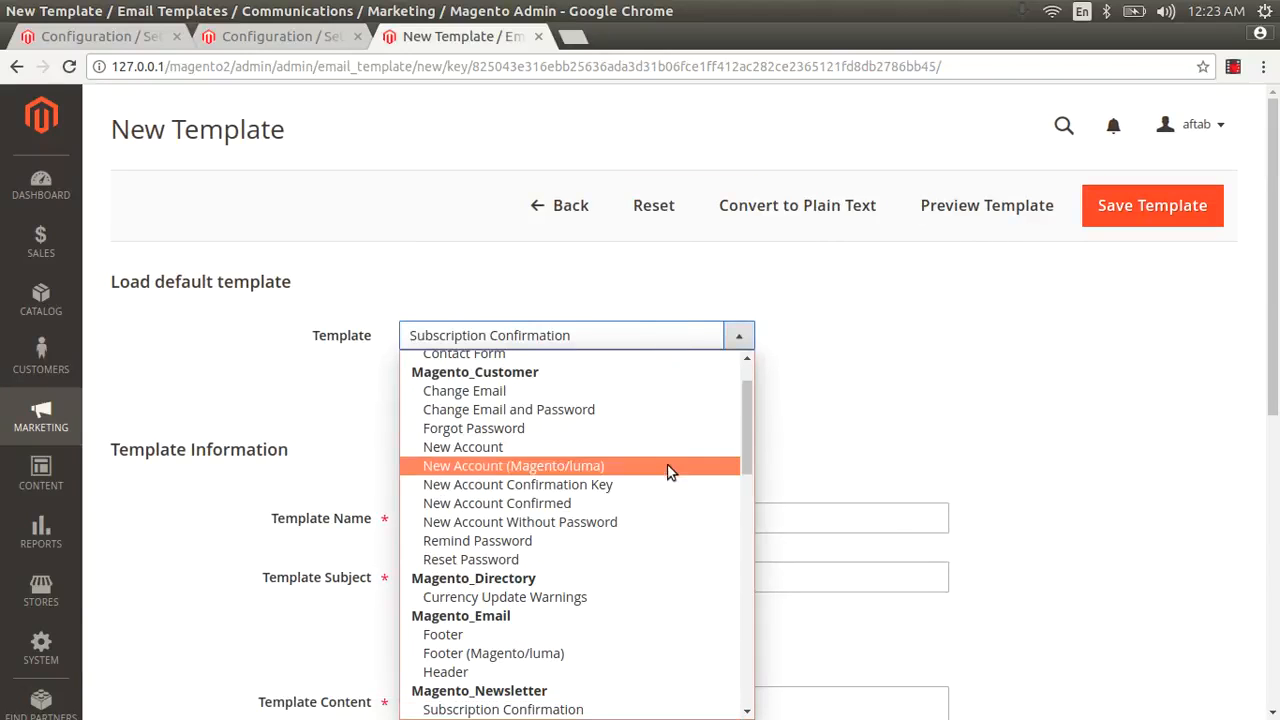
{"action": "scroll", "coordinate": [582, 460], "scroll_direction": "down", "scroll_amount": 3}
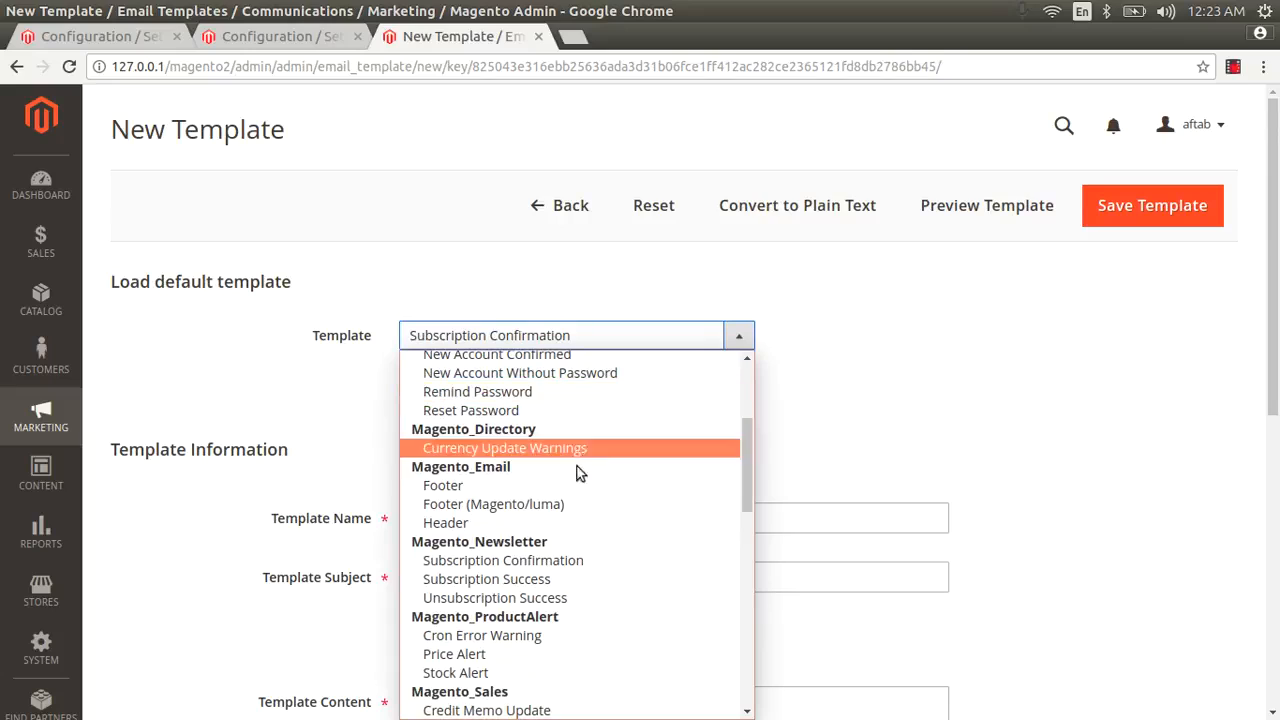
{"action": "left_click", "coordinate": [523, 580]}
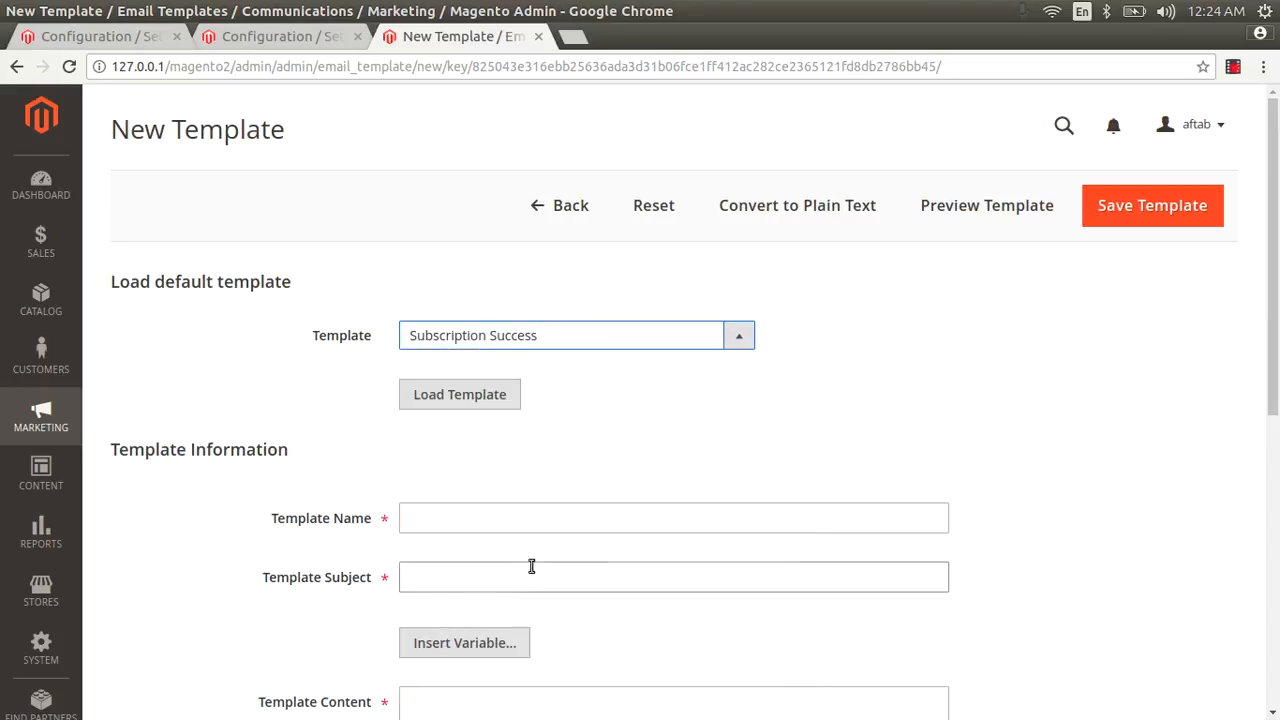
{"action": "left_click", "coordinate": [480, 395]}
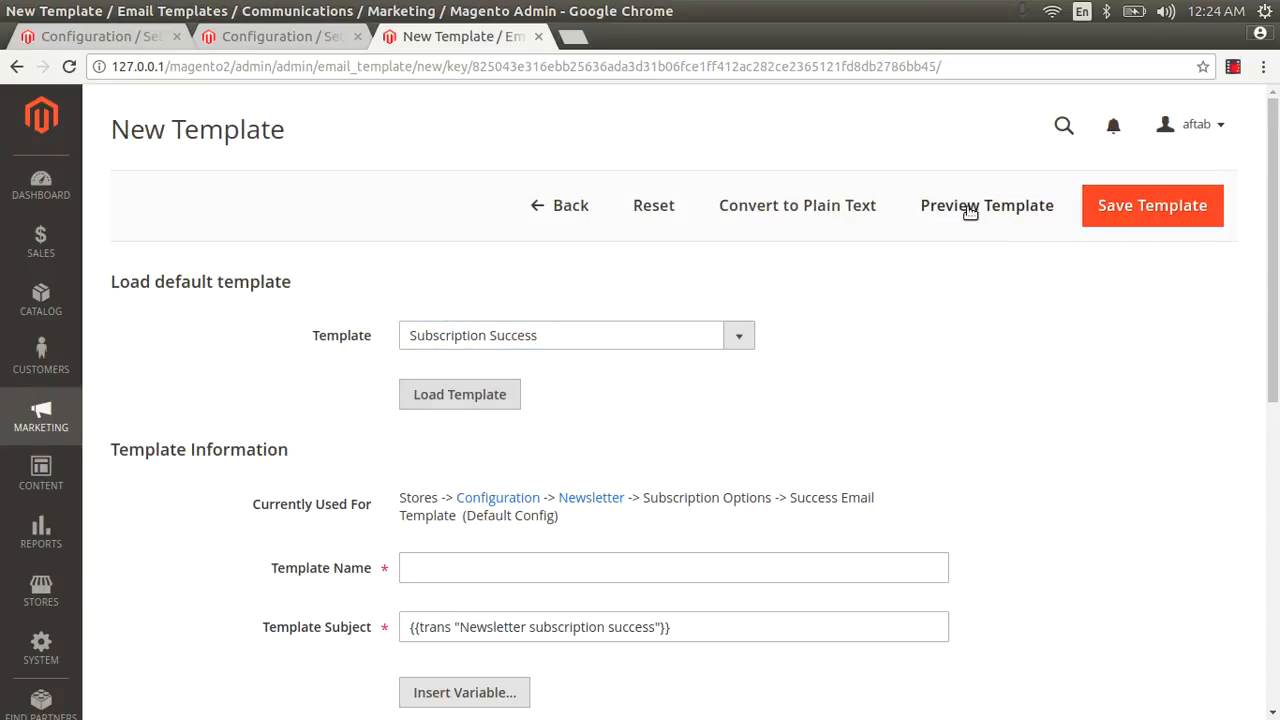
{"action": "left_click", "coordinate": [969, 207]}
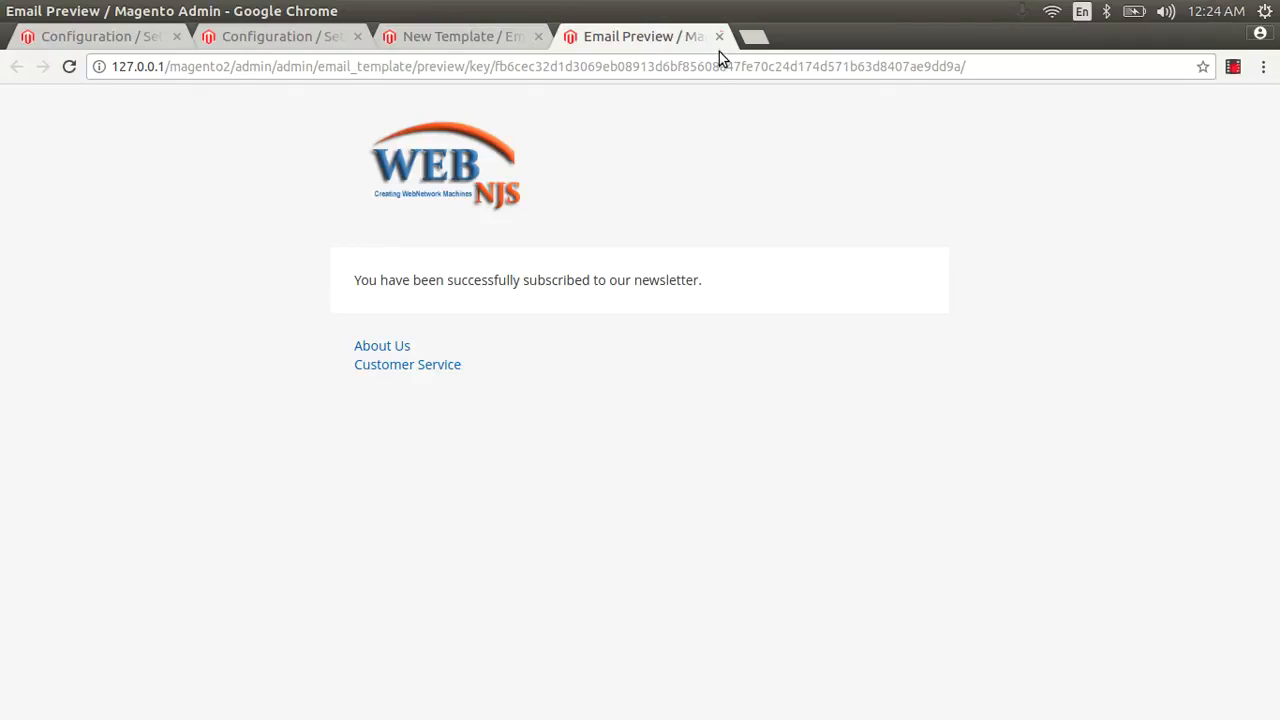
{"action": "left_click", "coordinate": [719, 36]}
Step: Load the default Subscription Confirmation template, preview the email and close the preview
{"action": "left_click", "coordinate": [555, 334]}
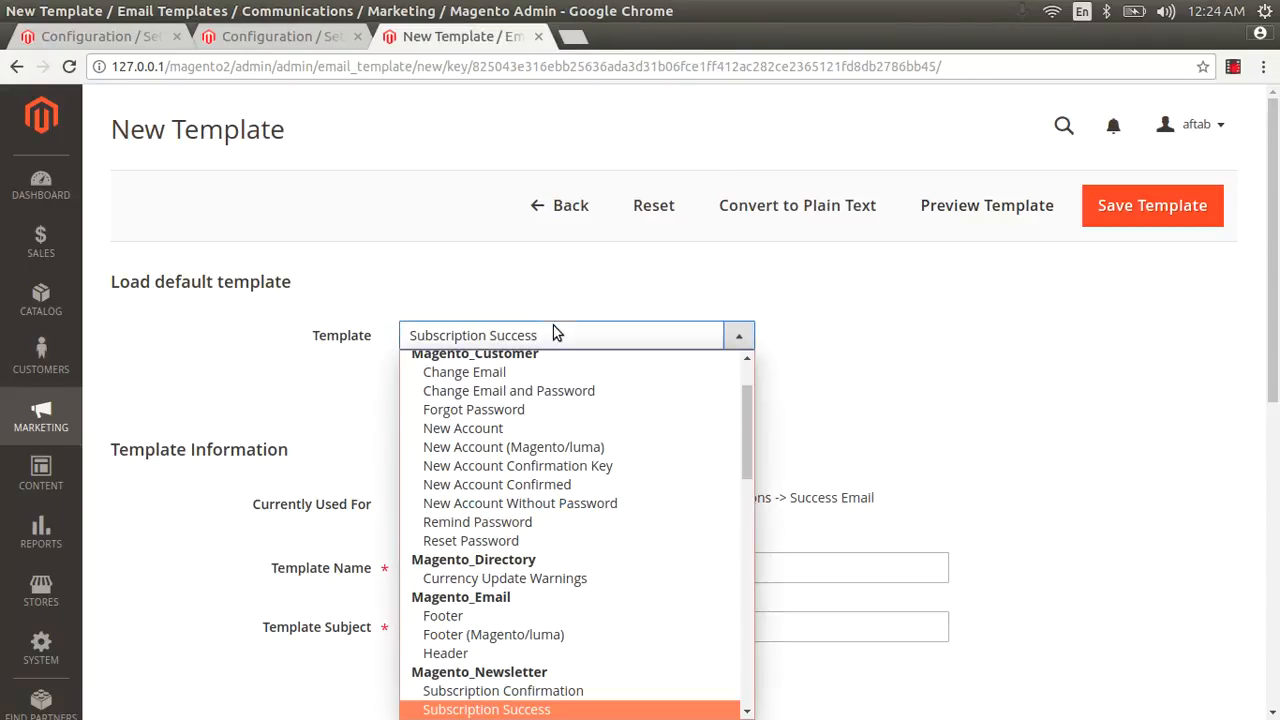
{"action": "scroll", "coordinate": [502, 648], "scroll_direction": "down", "scroll_amount": 1}
{"action": "left_click", "coordinate": [507, 641]}
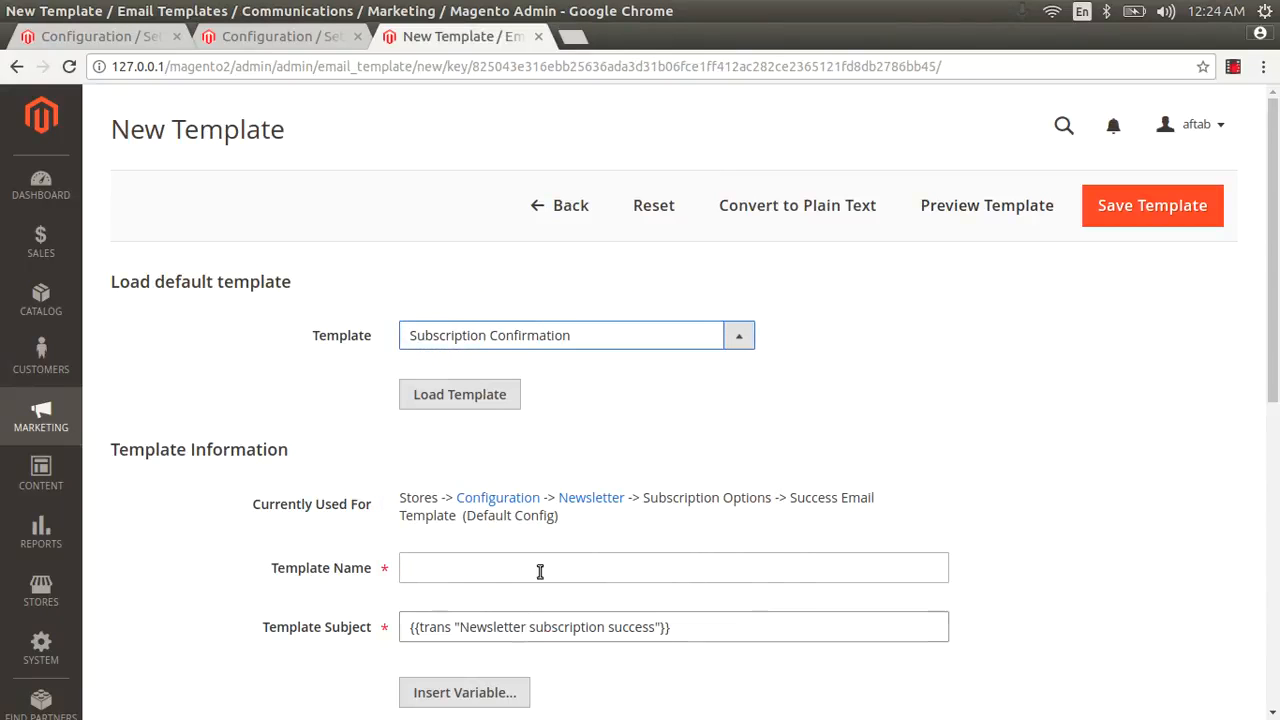
{"action": "left_click", "coordinate": [516, 396]}
{"action": "left_click", "coordinate": [958, 198]}
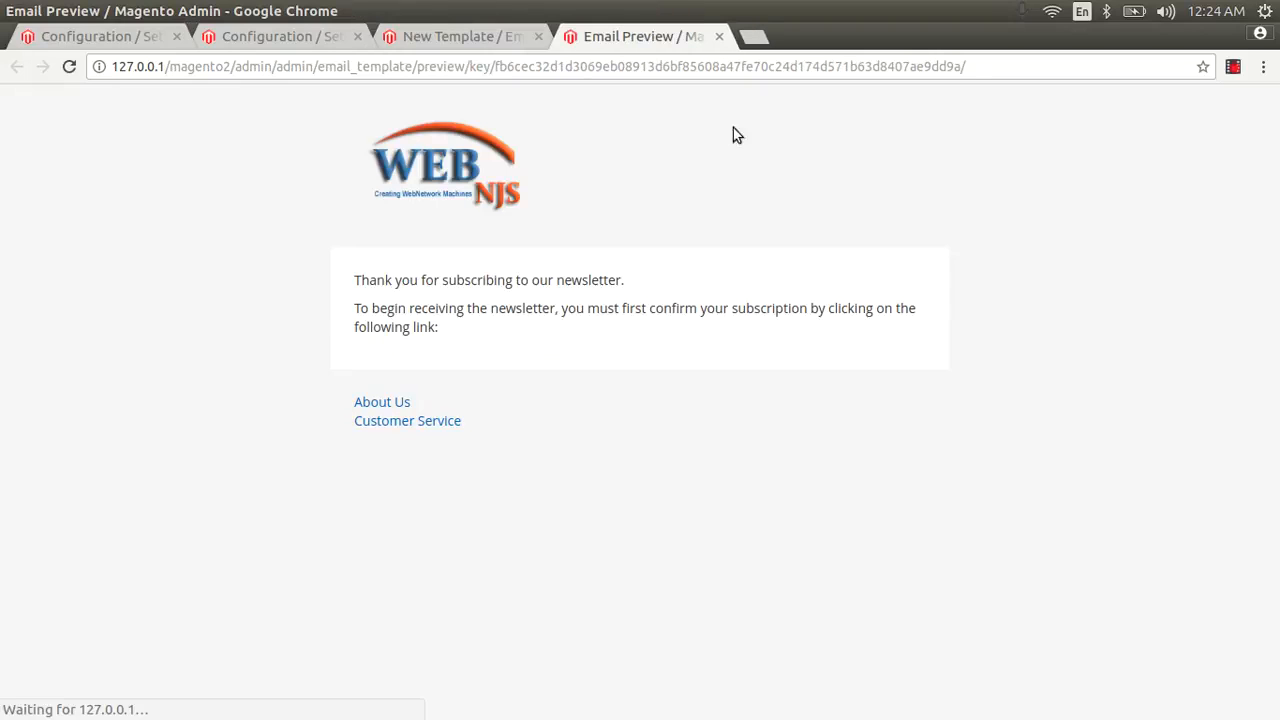
{"action": "left_click", "coordinate": [719, 37]}
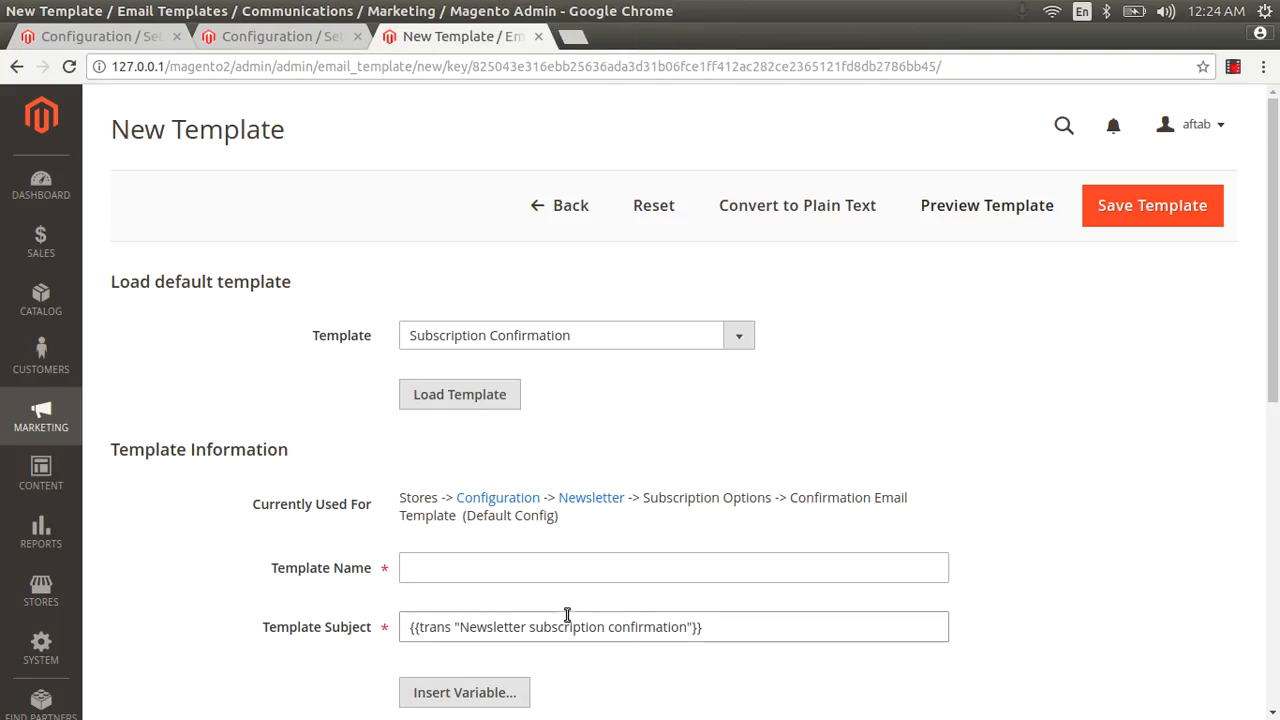
Step: Load the default Unsubscription Success template, preview the email and close the preview
{"action": "left_click", "coordinate": [487, 330]}
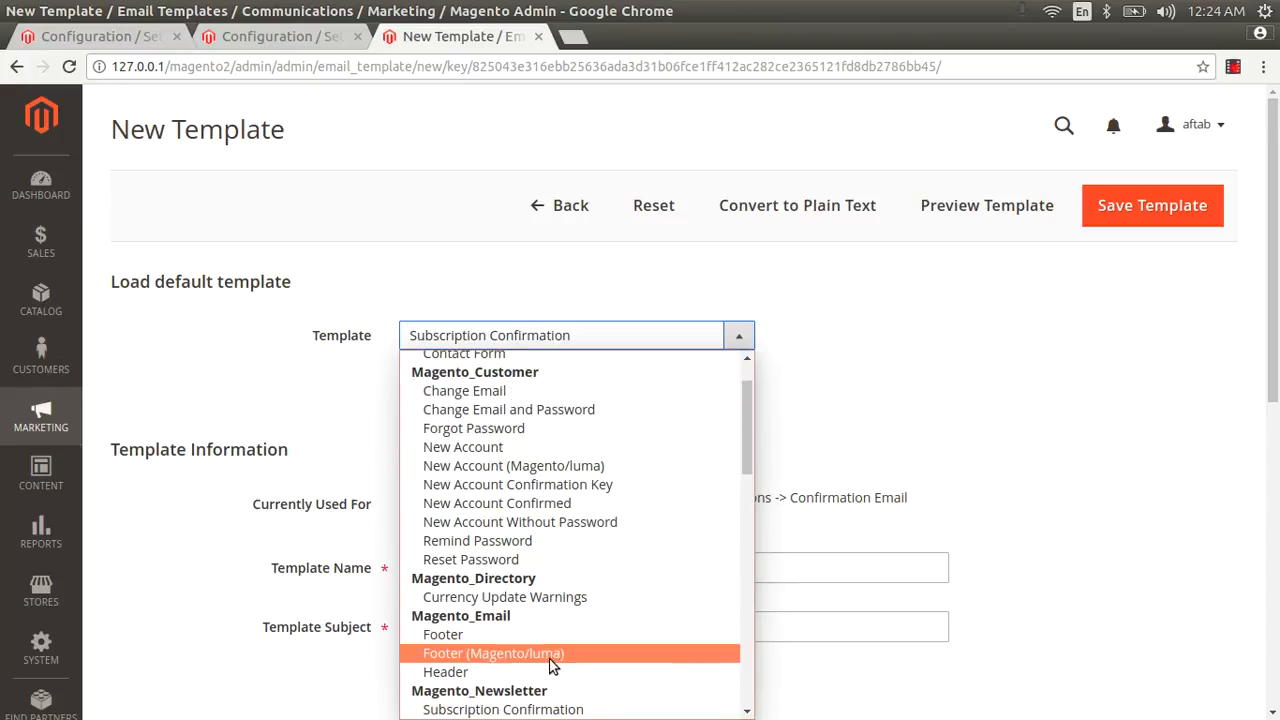
{"action": "scroll", "coordinate": [545, 658], "scroll_direction": "down", "scroll_amount": 2}
{"action": "left_click", "coordinate": [520, 648]}
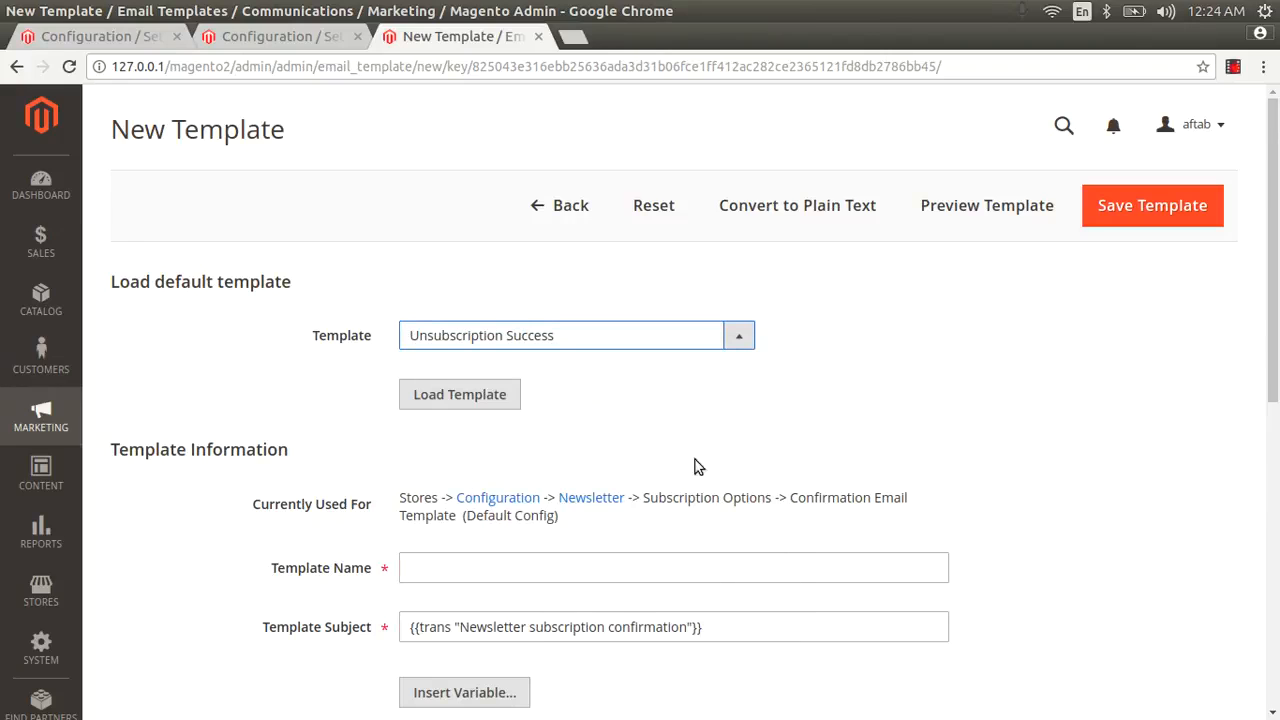
{"action": "left_click", "coordinate": [507, 398]}
{"action": "left_click", "coordinate": [997, 208]}
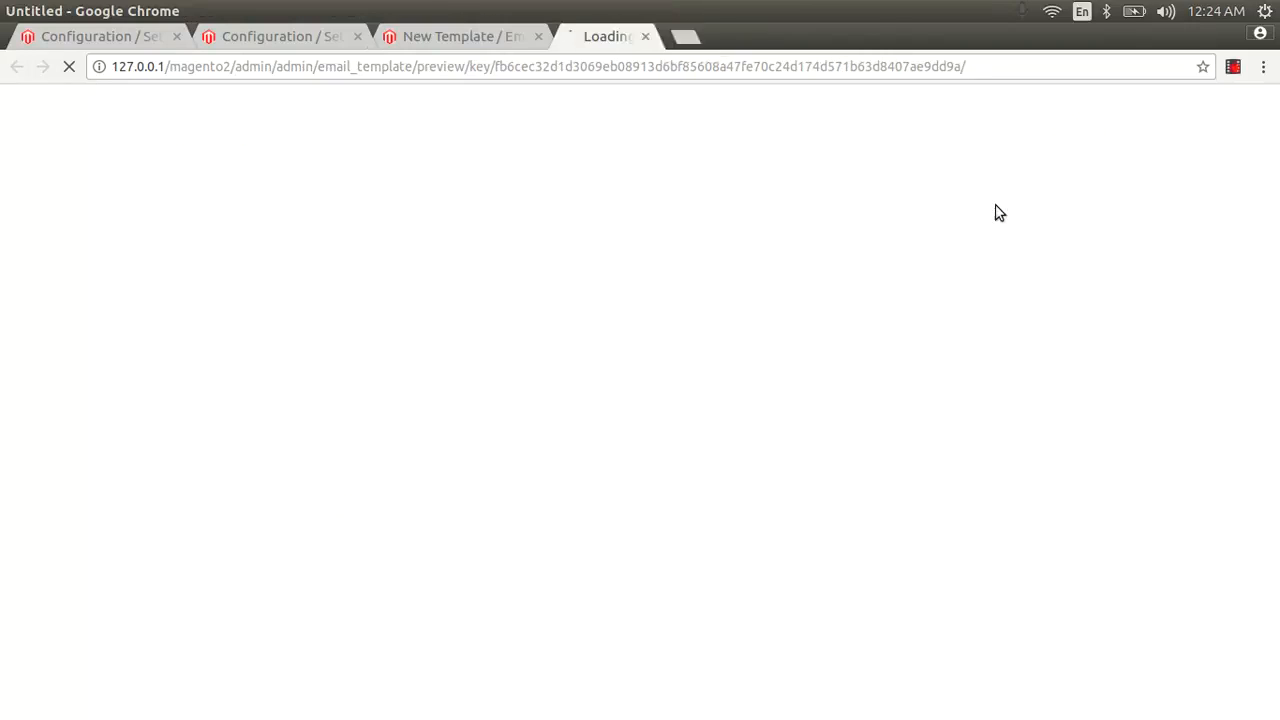
{"action": "left_click", "coordinate": [717, 38]}
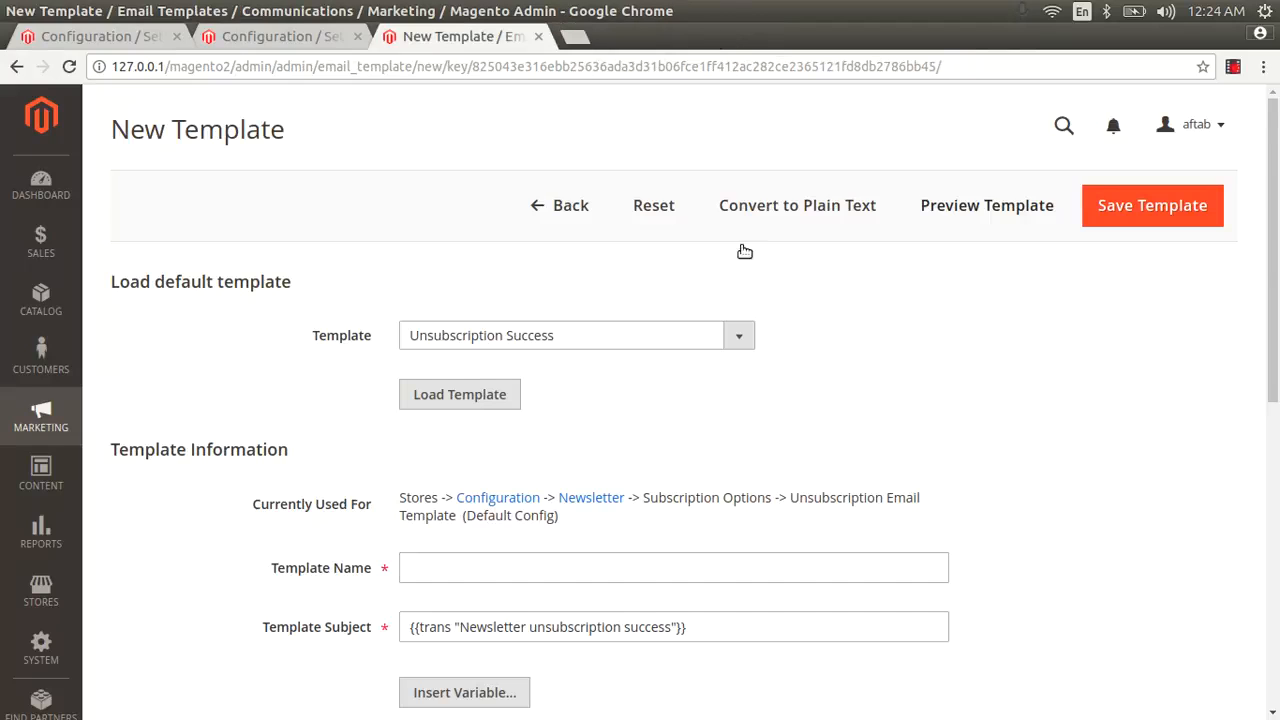
Step: Examine the Template Content code of the loaded Unsubscription Success template
{"action": "scroll", "coordinate": [743, 594], "scroll_direction": "down", "scroll_amount": 3}
{"action": "left_click", "coordinate": [597, 526]}
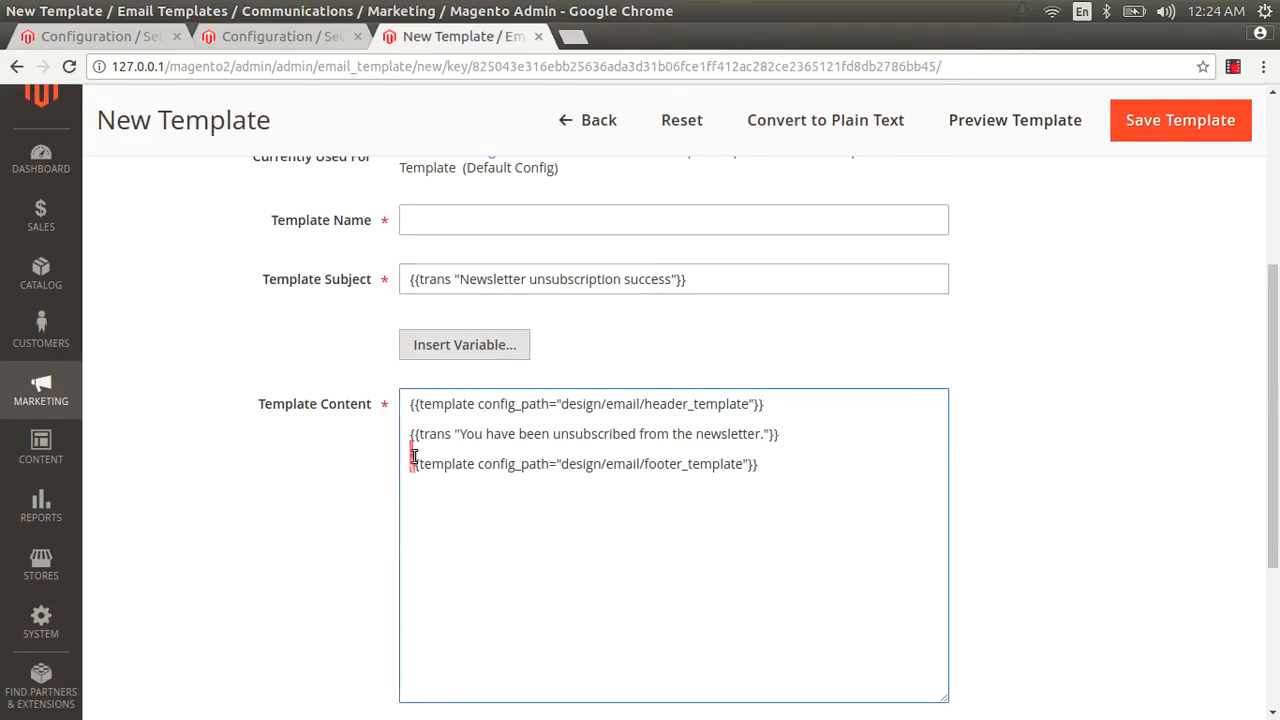
{"action": "left_click_drag", "start_coordinate": [417, 463], "coordinate": [371, 409]}
{"action": "left_click", "coordinate": [755, 386]}
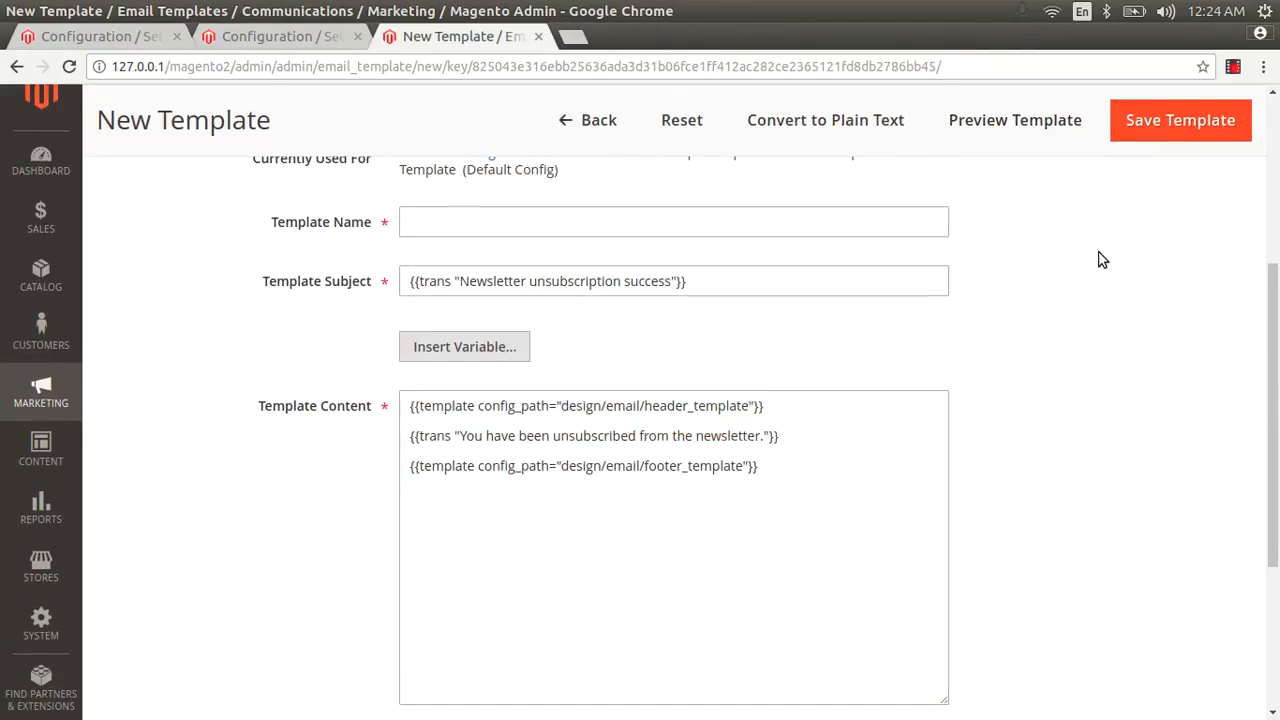
{"action": "scroll", "coordinate": [523, 414], "scroll_direction": "up", "scroll_amount": 3}
Step: Return to the Newsletter configuration, closing the Sales Emails browser tab and the open Marketing menu
{"action": "left_click", "coordinate": [267, 36]}
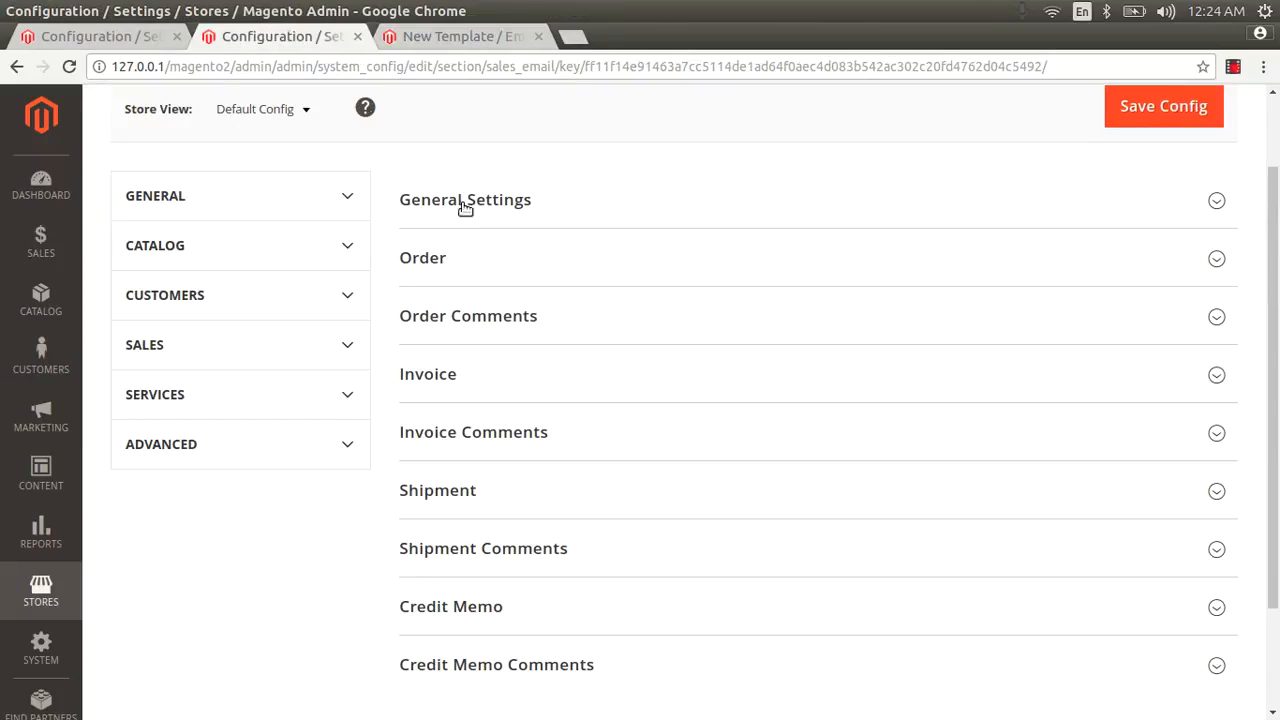
{"action": "left_click", "coordinate": [112, 38]}
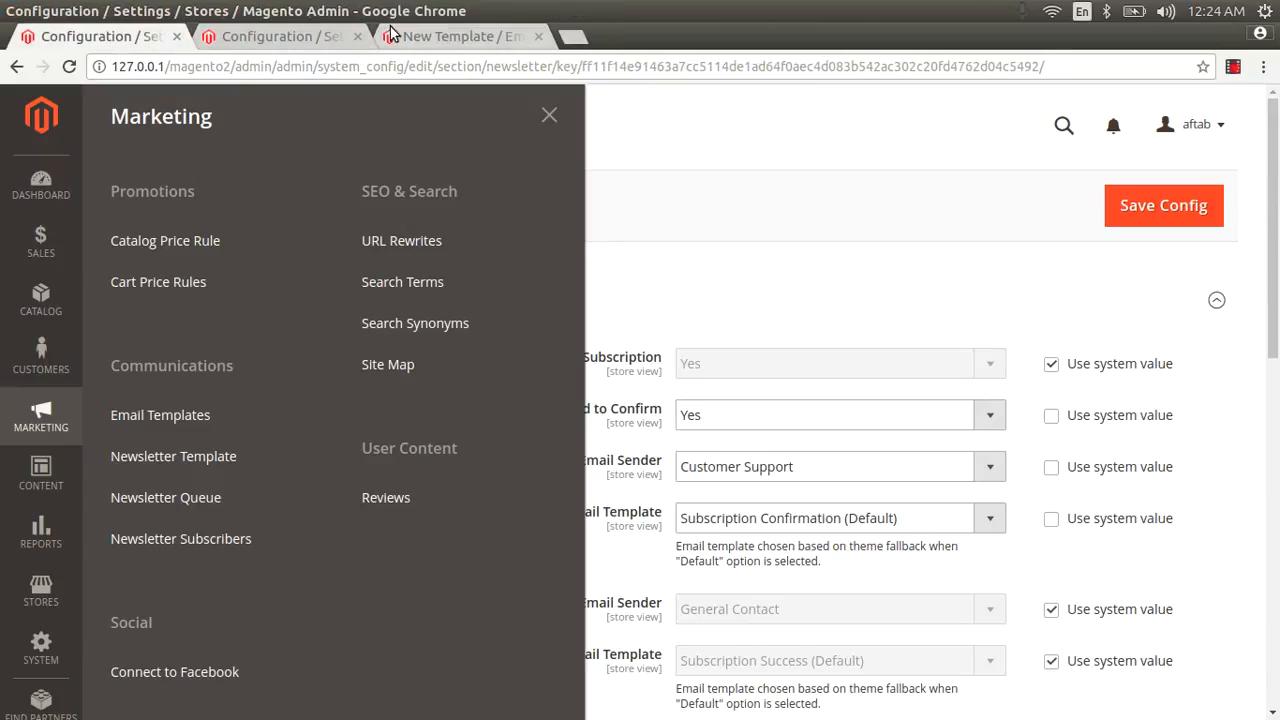
{"action": "left_click", "coordinate": [357, 36]}
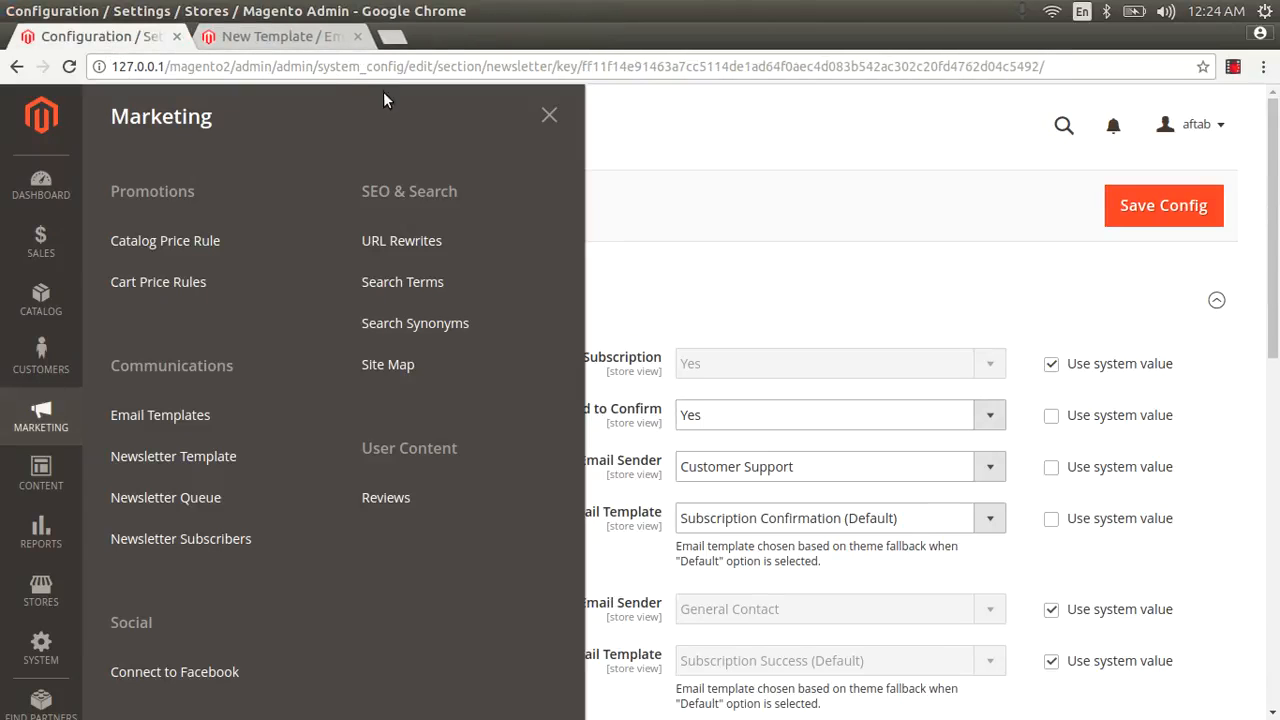
{"action": "left_click", "coordinate": [549, 116]}
{"action": "scroll", "coordinate": [1032, 365], "scroll_direction": "down", "scroll_amount": 3}
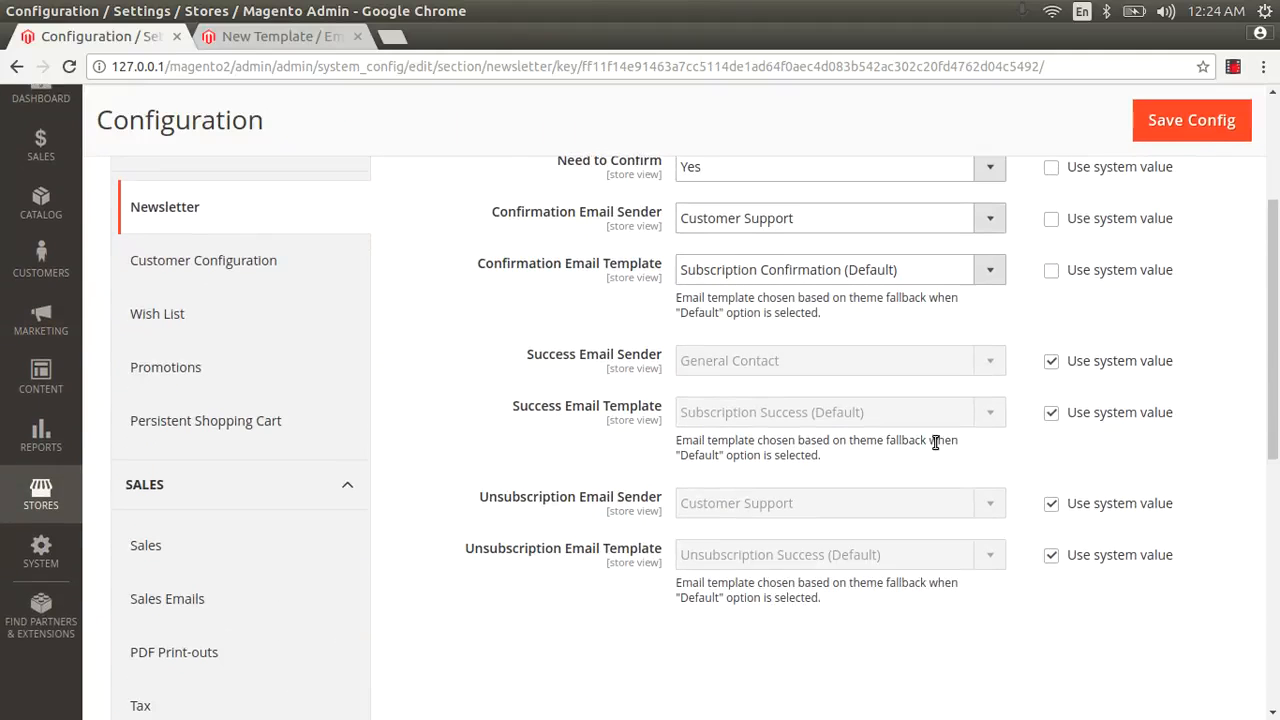
Step: Override the system values for Success Email Sender and Success Email Template, keeping General Contact as the sender
{"action": "left_click", "coordinate": [1051, 362]}
{"action": "left_click", "coordinate": [920, 370]}
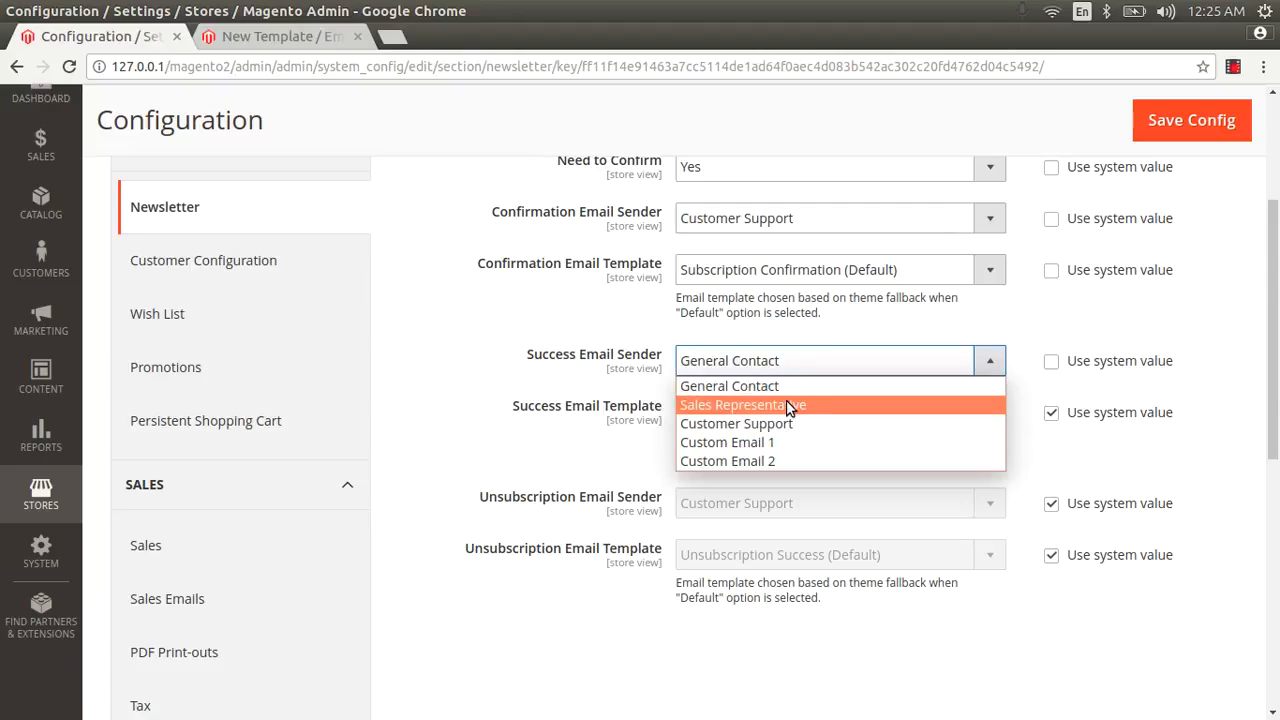
{"action": "left_click", "coordinate": [790, 372]}
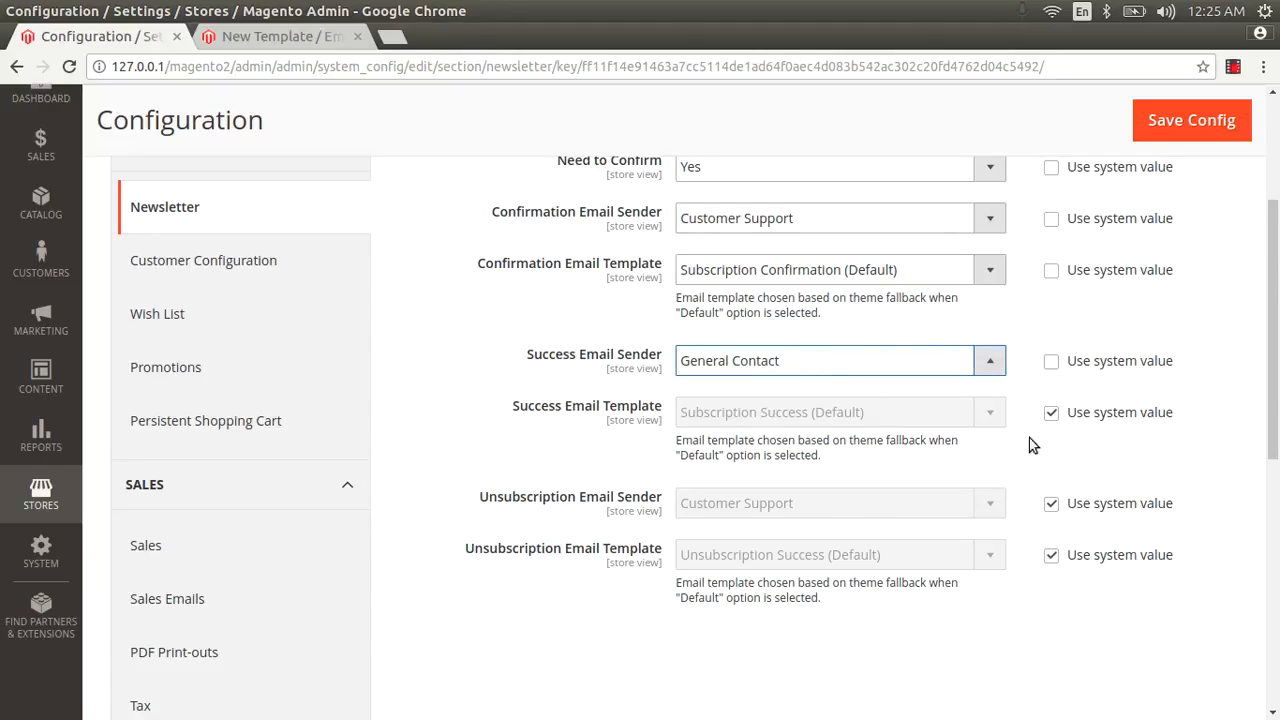
{"action": "left_click", "coordinate": [1047, 418]}
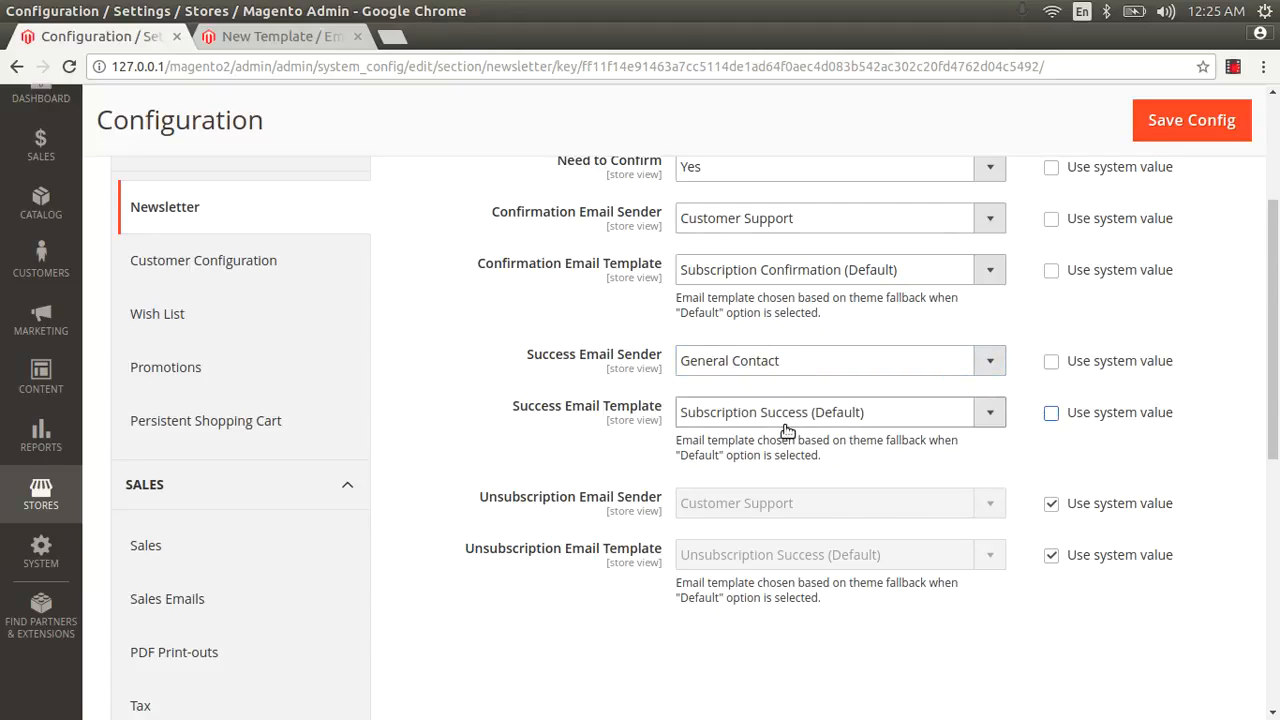
Step: Choose Subscription Success (Default) as the Success Email Template
{"action": "left_click", "coordinate": [771, 412]}
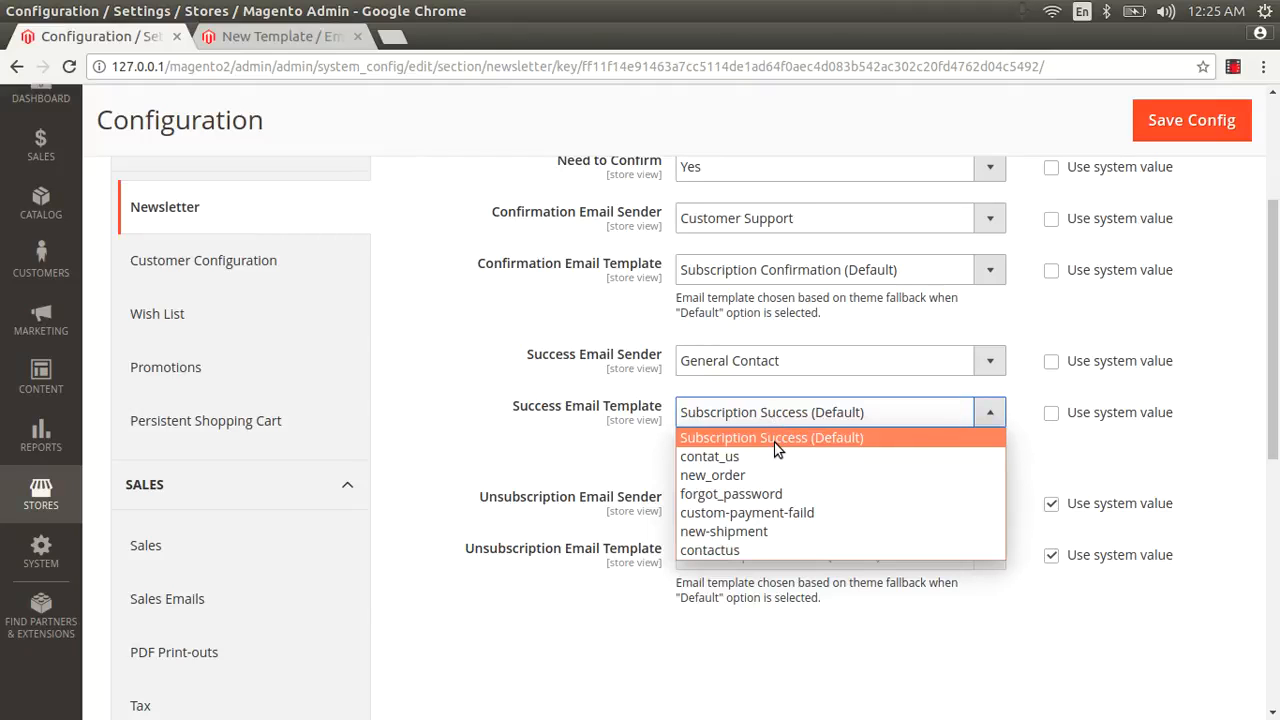
{"action": "left_click", "coordinate": [775, 441]}
{"action": "scroll", "coordinate": [775, 437], "scroll_direction": "up", "scroll_amount": 3}
{"action": "scroll", "coordinate": [770, 434], "scroll_direction": "down", "scroll_amount": 3}
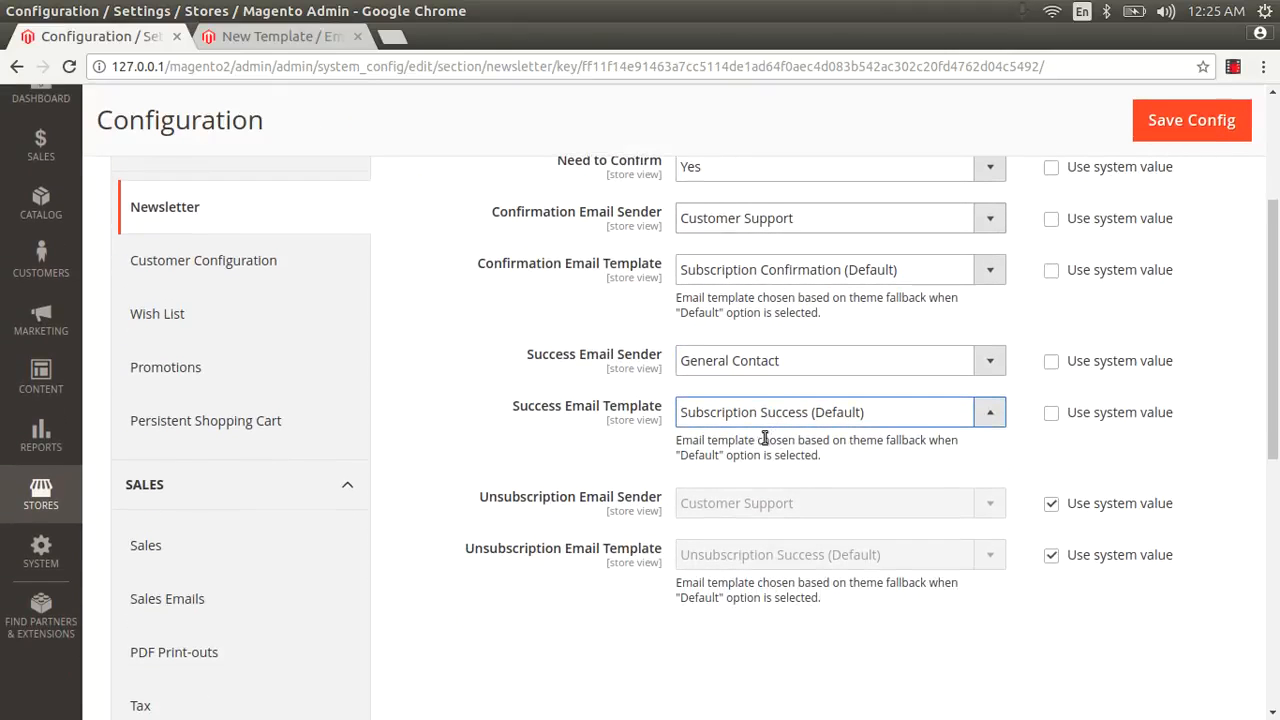
Step: Review the available sender and template choices for the confirmation and success emails, keeping the current selections
{"action": "scroll", "coordinate": [639, 402], "scroll_direction": "up", "scroll_amount": 1}
{"action": "scroll", "coordinate": [639, 407], "scroll_direction": "up", "scroll_amount": 3}
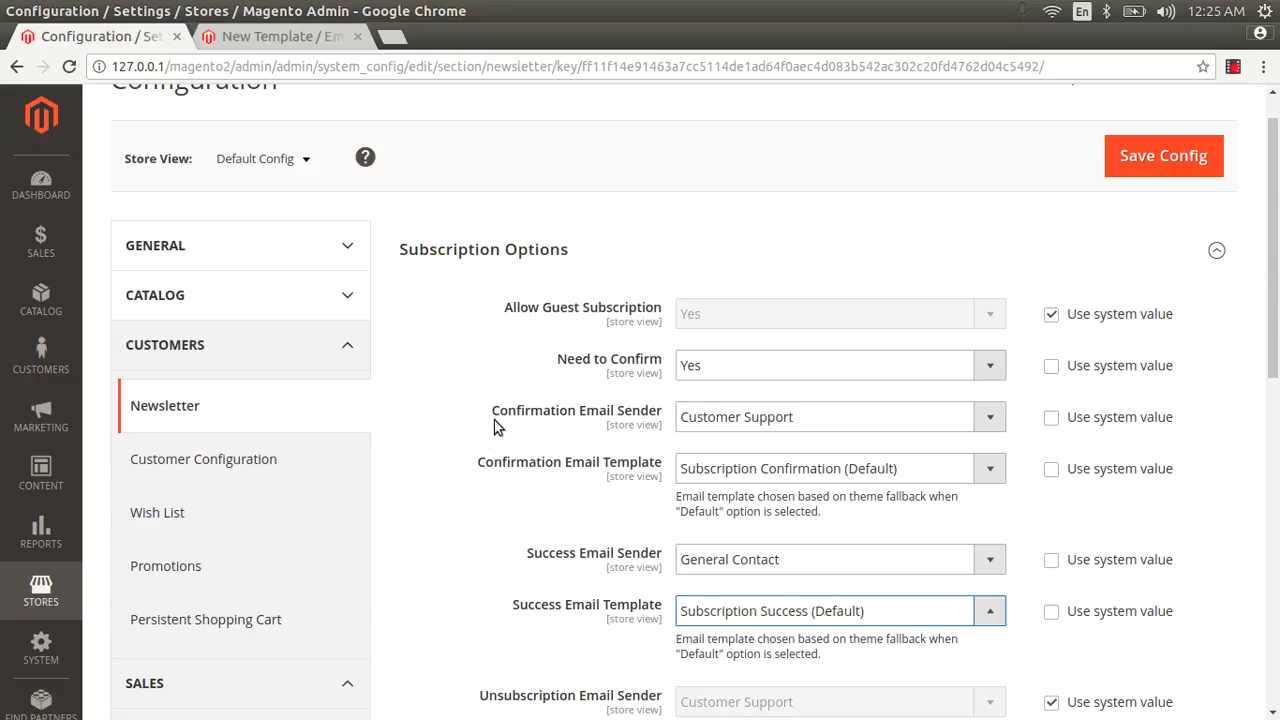
{"action": "left_click", "coordinate": [716, 424]}
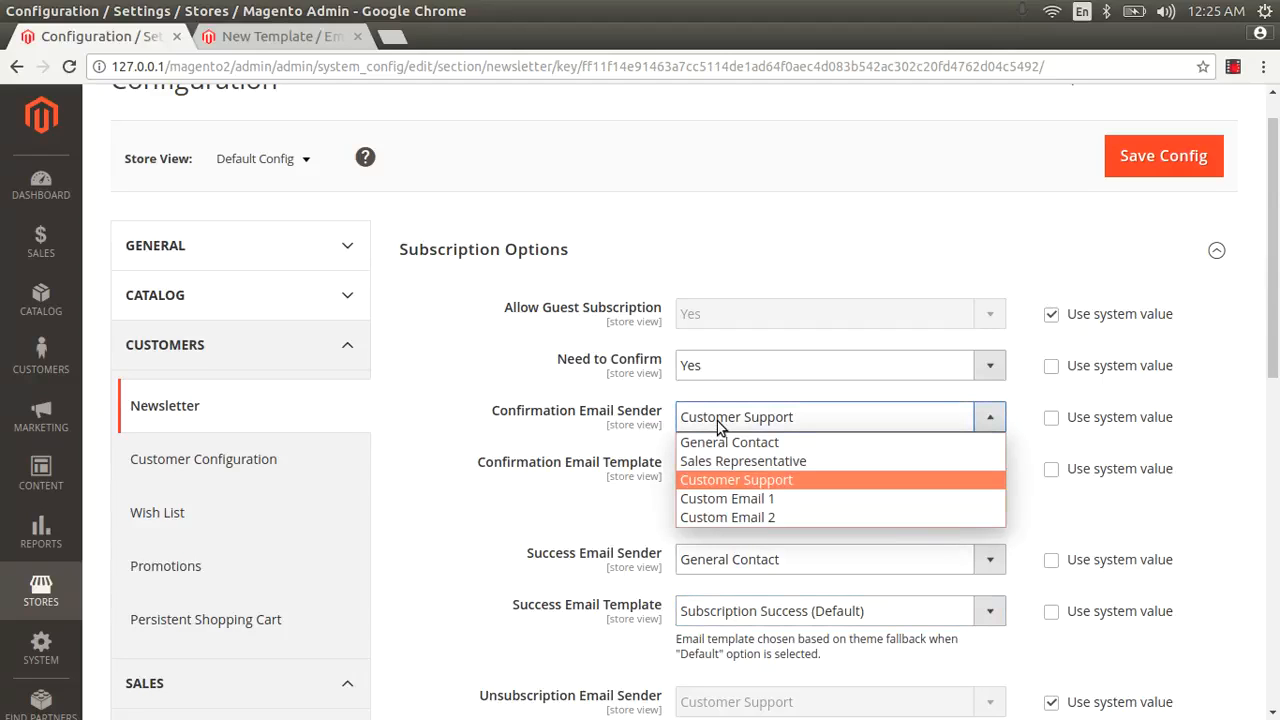
{"action": "left_click", "coordinate": [718, 424]}
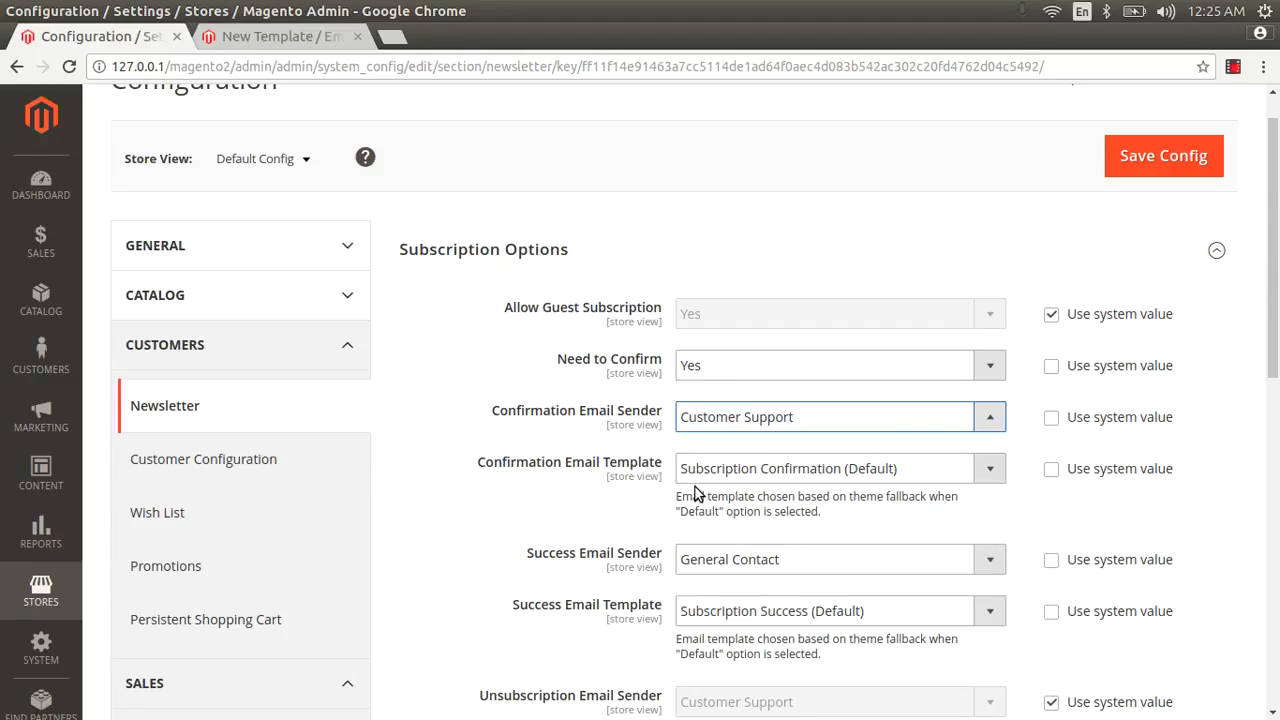
{"action": "left_click", "coordinate": [737, 472]}
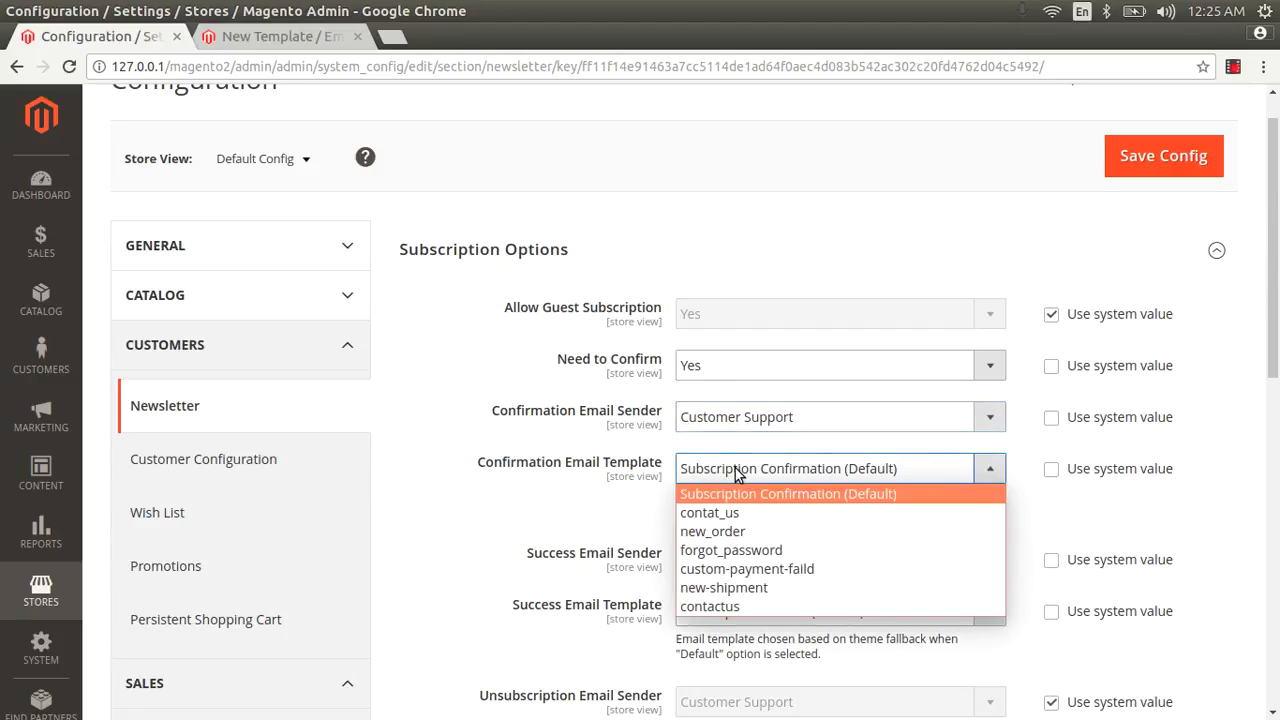
{"action": "left_click", "coordinate": [737, 472]}
{"action": "scroll", "coordinate": [620, 440], "scroll_direction": "down", "scroll_amount": 3}
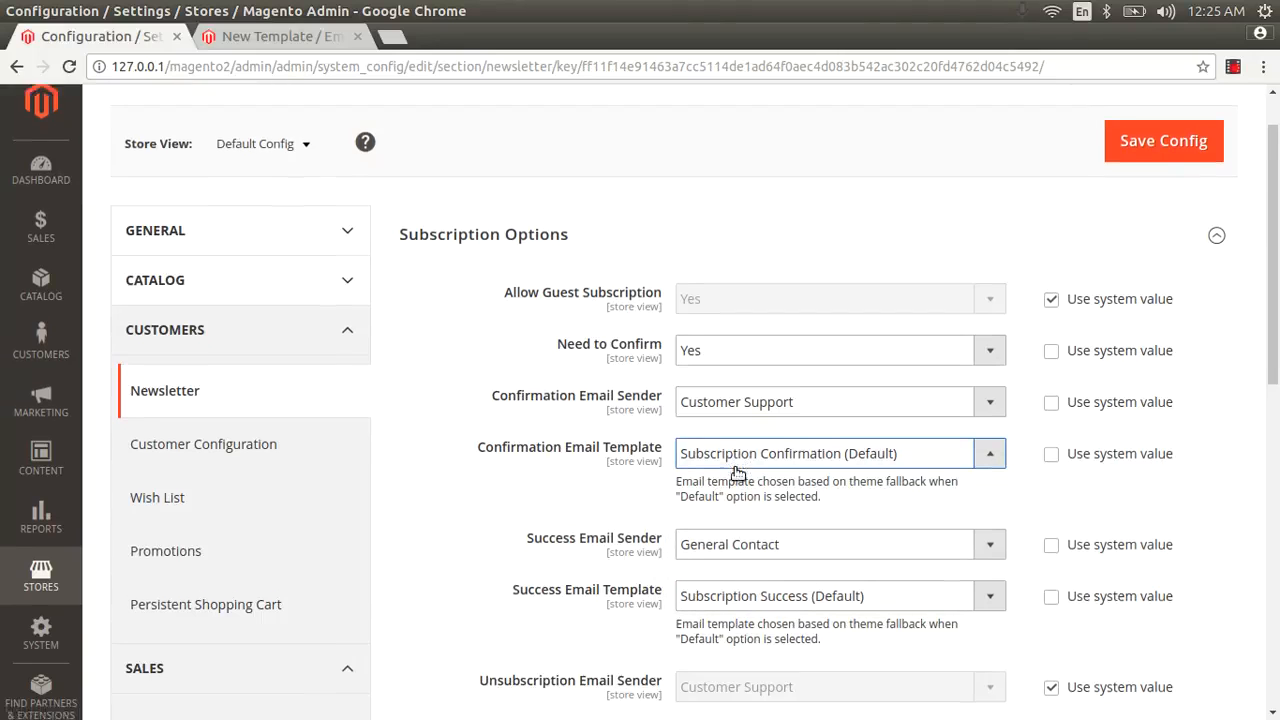
{"action": "left_click", "coordinate": [709, 414]}
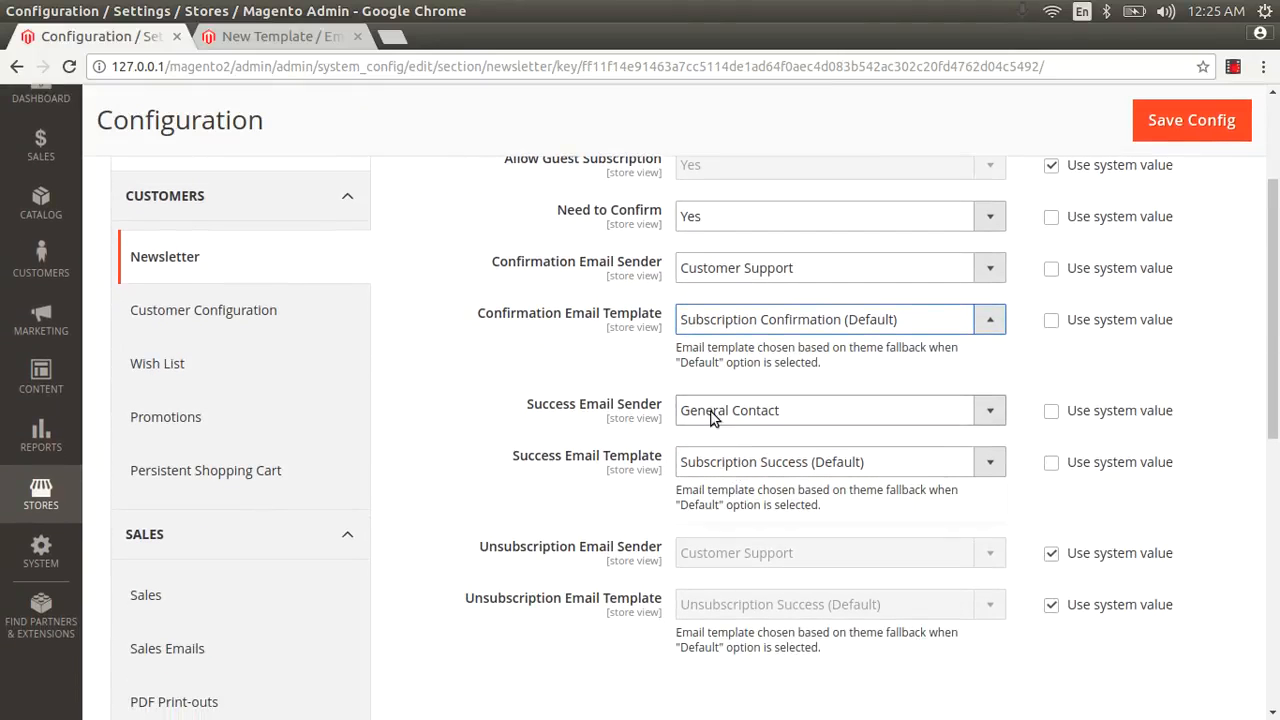
{"action": "left_click", "coordinate": [713, 418]}
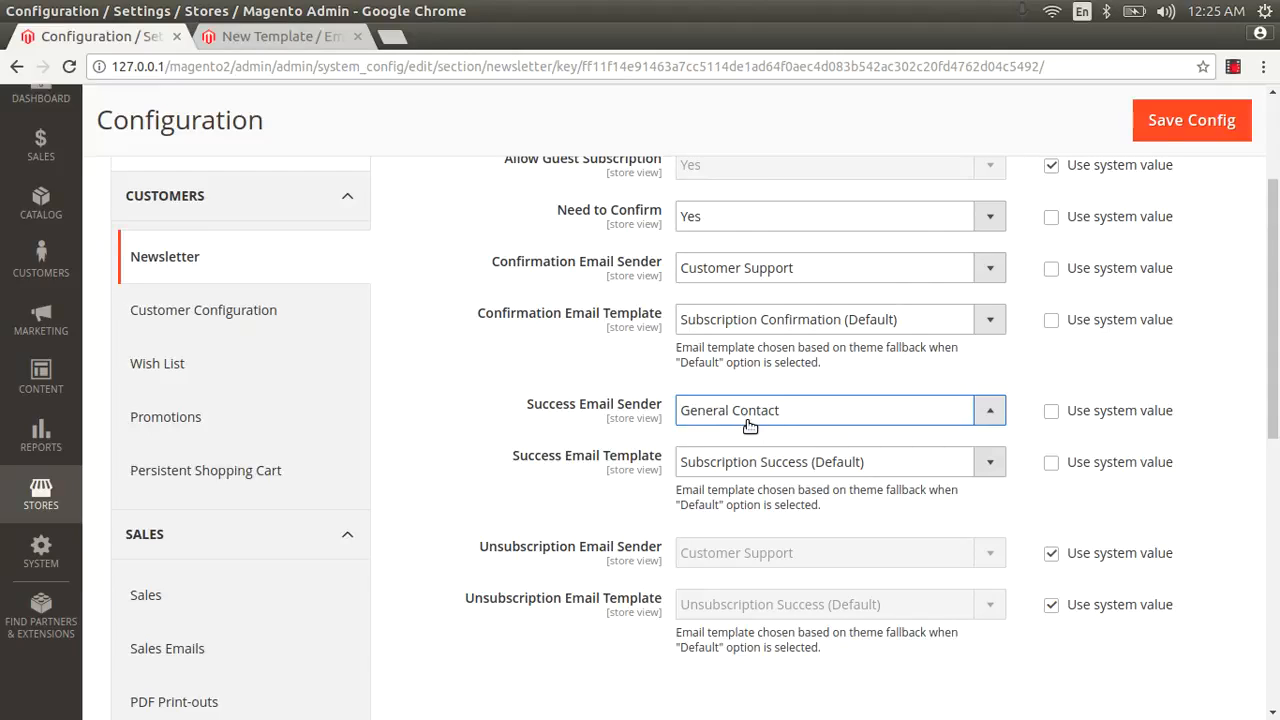
{"action": "left_click", "coordinate": [777, 465]}
{"action": "left_click", "coordinate": [779, 474]}
Step: Override the system values for Unsubscription Email Sender and Unsubscription Email Template
{"action": "scroll", "coordinate": [779, 474], "scroll_direction": "down", "scroll_amount": 1}
{"action": "scroll", "coordinate": [779, 474], "scroll_direction": "down", "scroll_amount": 1}
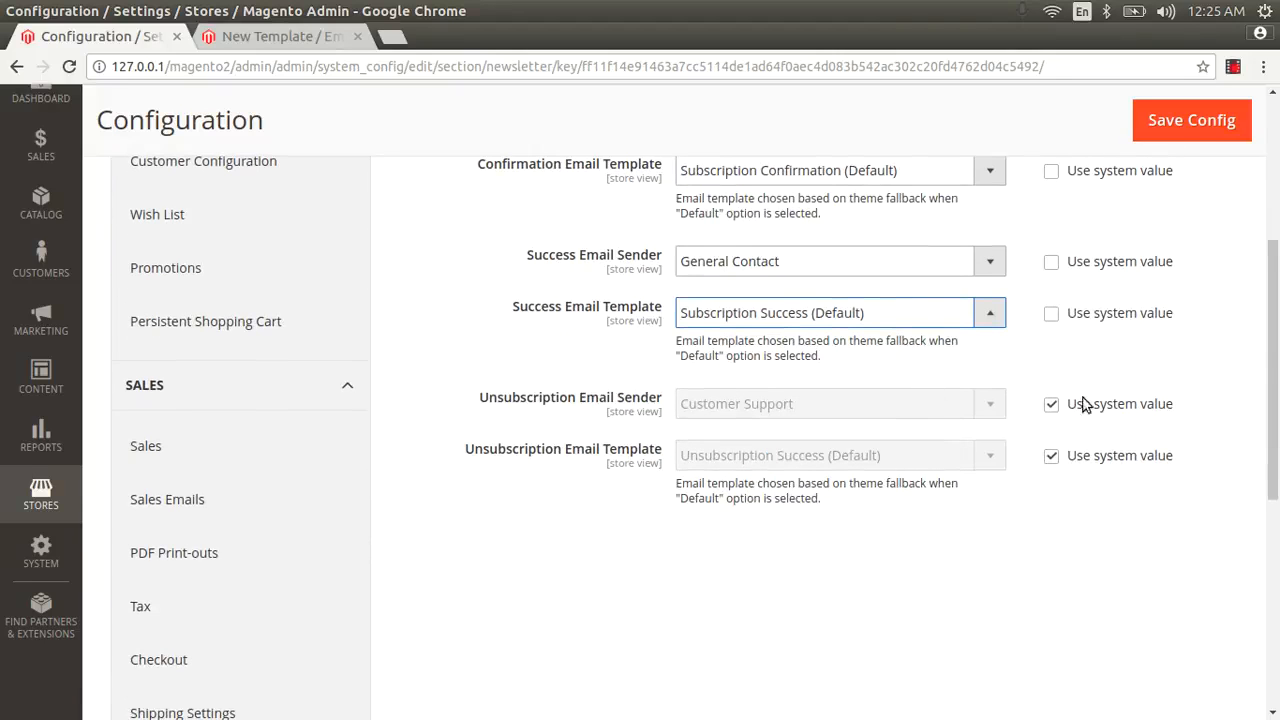
{"action": "left_click", "coordinate": [1051, 404]}
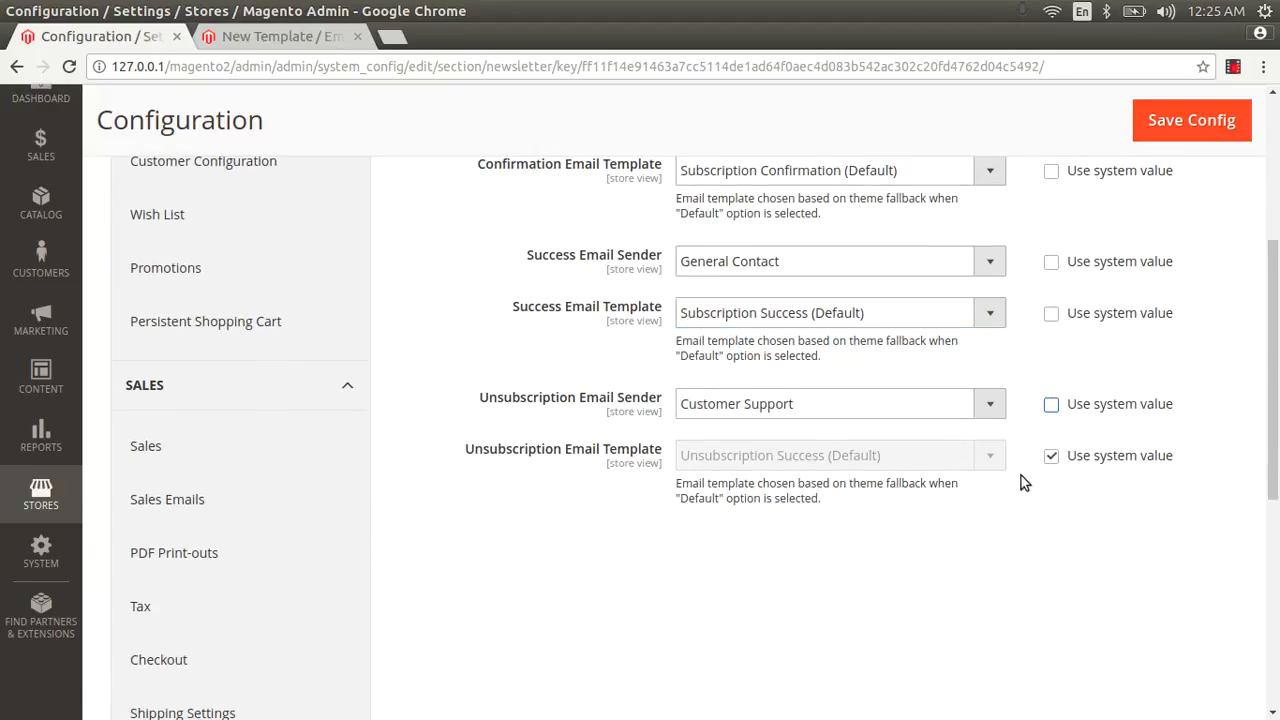
{"action": "left_click", "coordinate": [1051, 456]}
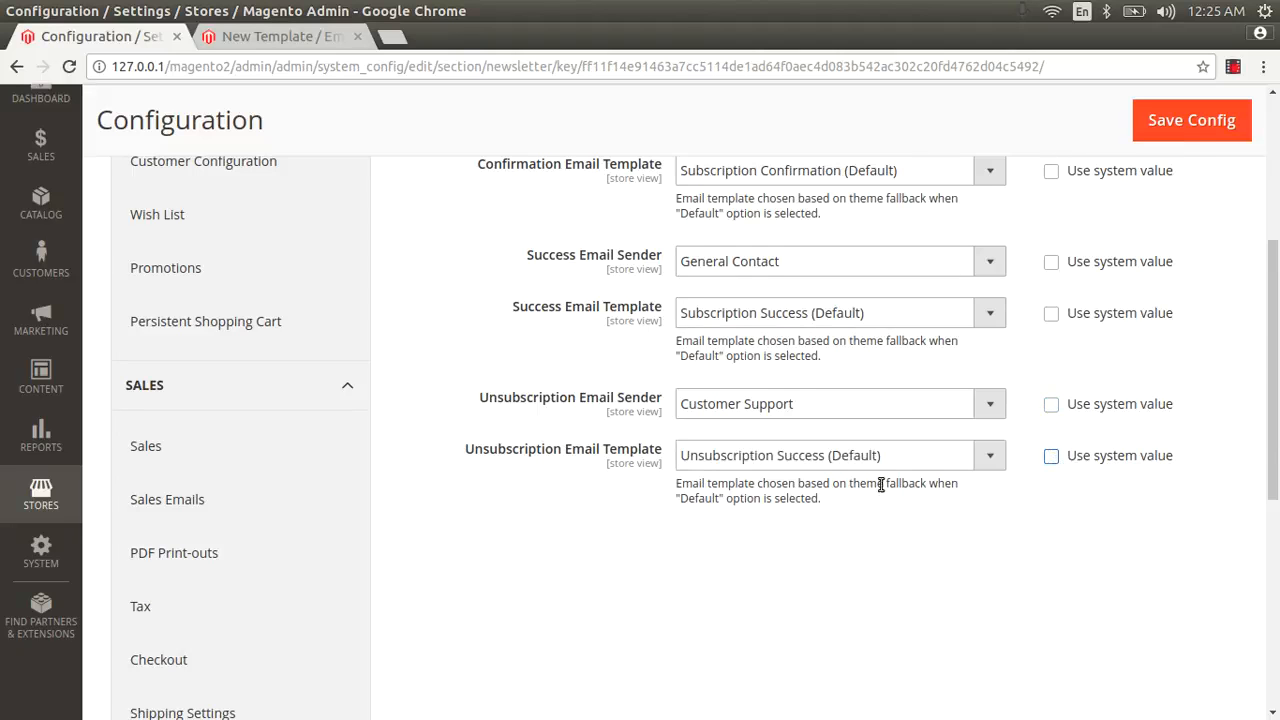
Step: Review the Subscription Options from Allow Guest Subscription through the confirmation, success and unsubscription email senders and templates
{"action": "scroll", "coordinate": [880, 485], "scroll_direction": "up", "scroll_amount": 2}
{"action": "scroll", "coordinate": [770, 488], "scroll_direction": "up", "scroll_amount": 2}
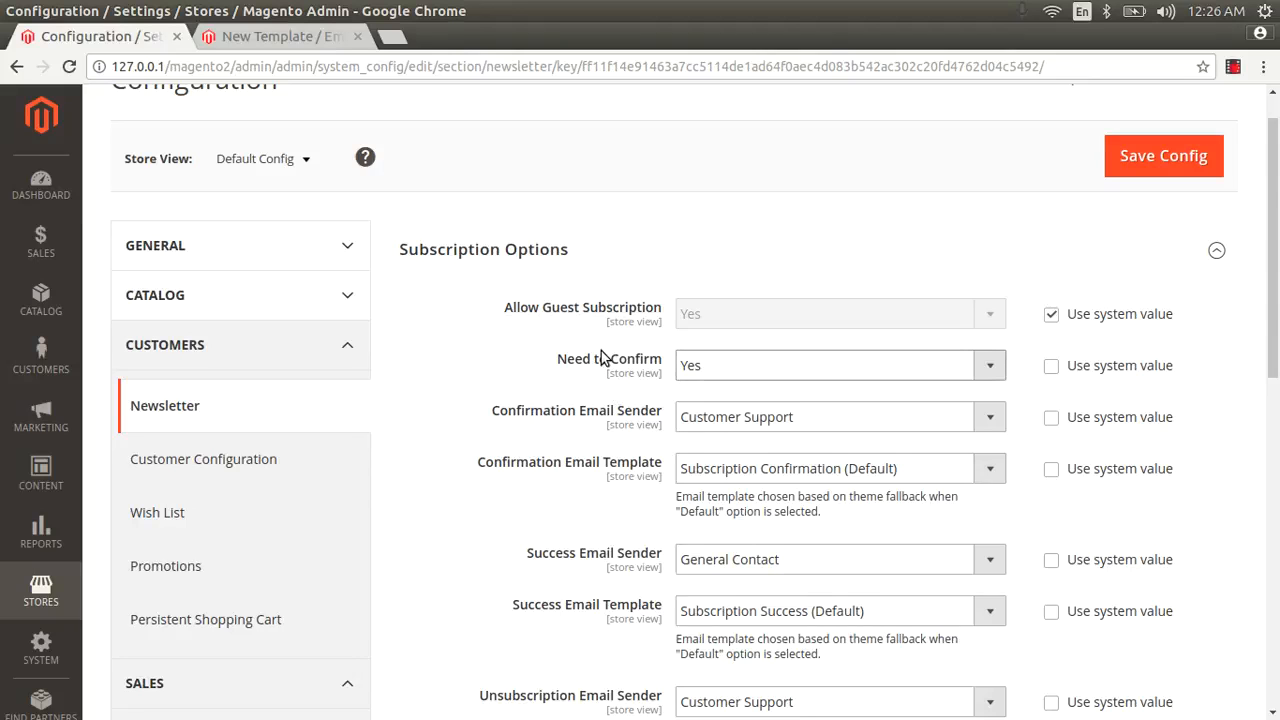
{"action": "scroll", "coordinate": [605, 358], "scroll_direction": "down", "scroll_amount": 2}
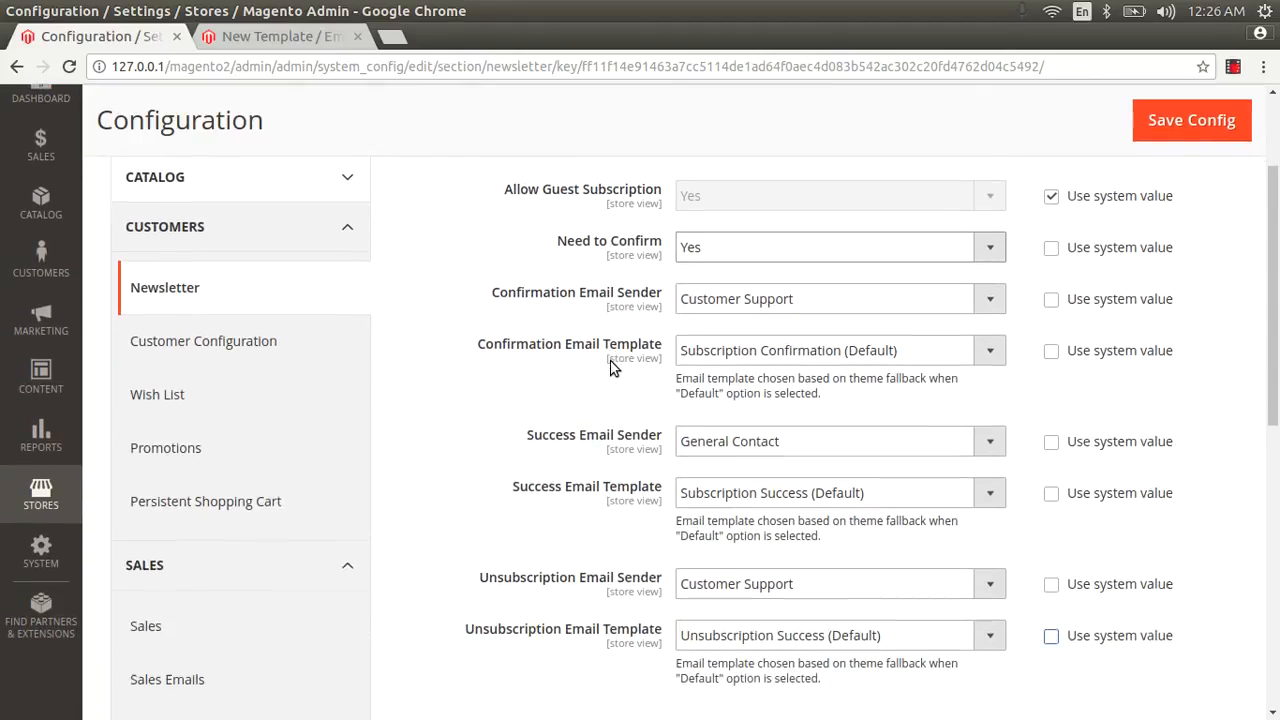
{"action": "scroll", "coordinate": [613, 368], "scroll_direction": "up", "scroll_amount": 1}
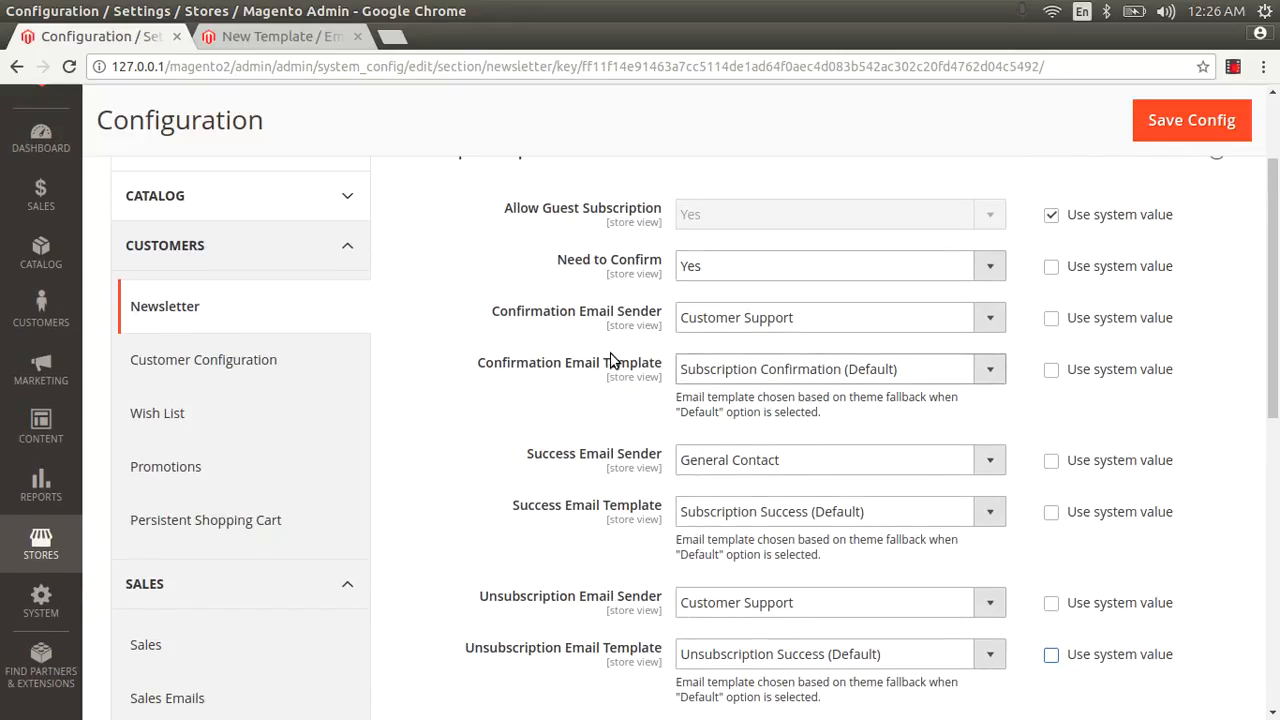
{"action": "left_click_drag", "start_coordinate": [643, 395], "coordinate": [514, 206]}
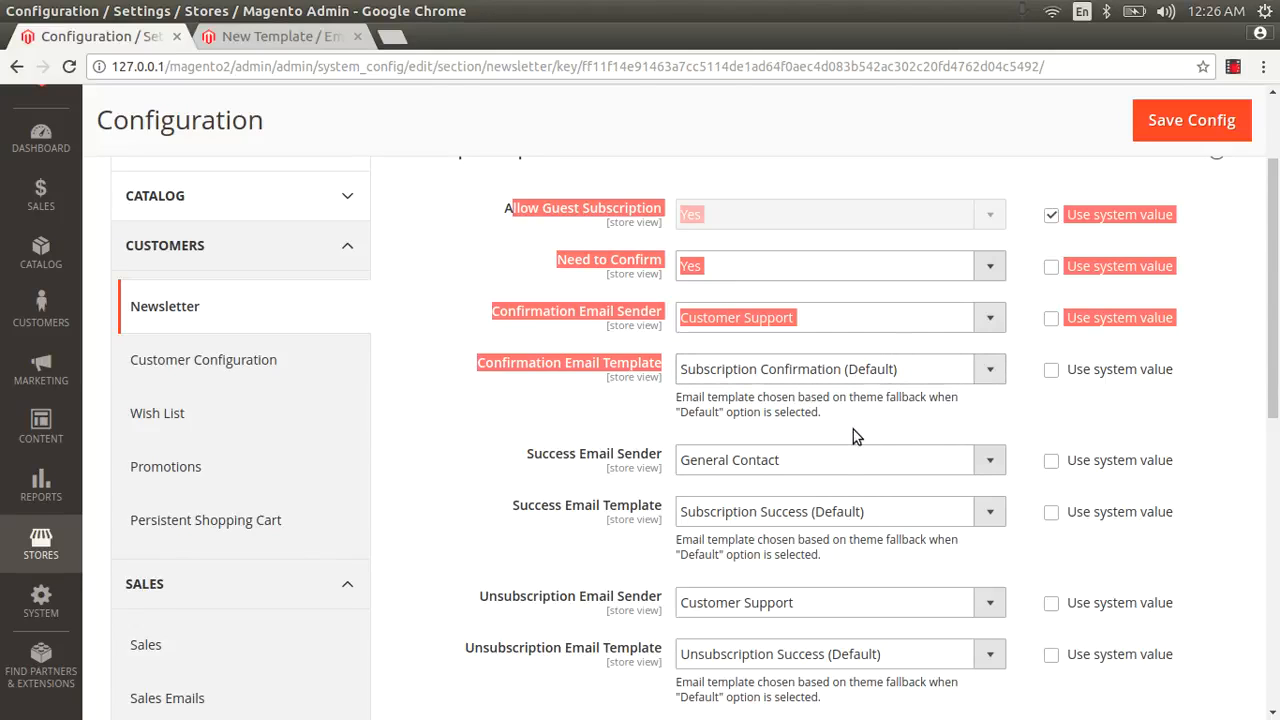
{"action": "left_click_drag", "start_coordinate": [511, 452], "coordinate": [585, 537]}
{"action": "scroll", "coordinate": [590, 520], "scroll_direction": "down", "scroll_amount": 3}
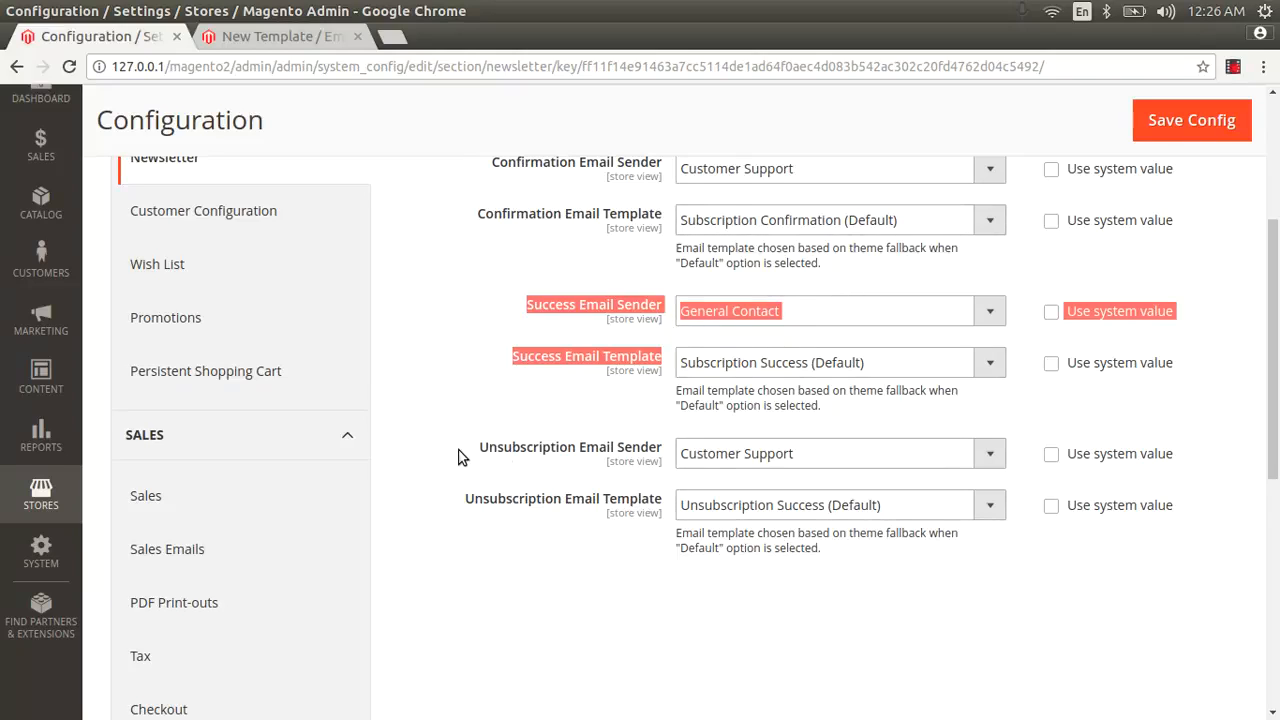
{"action": "left_click_drag", "start_coordinate": [457, 451], "coordinate": [1104, 531]}
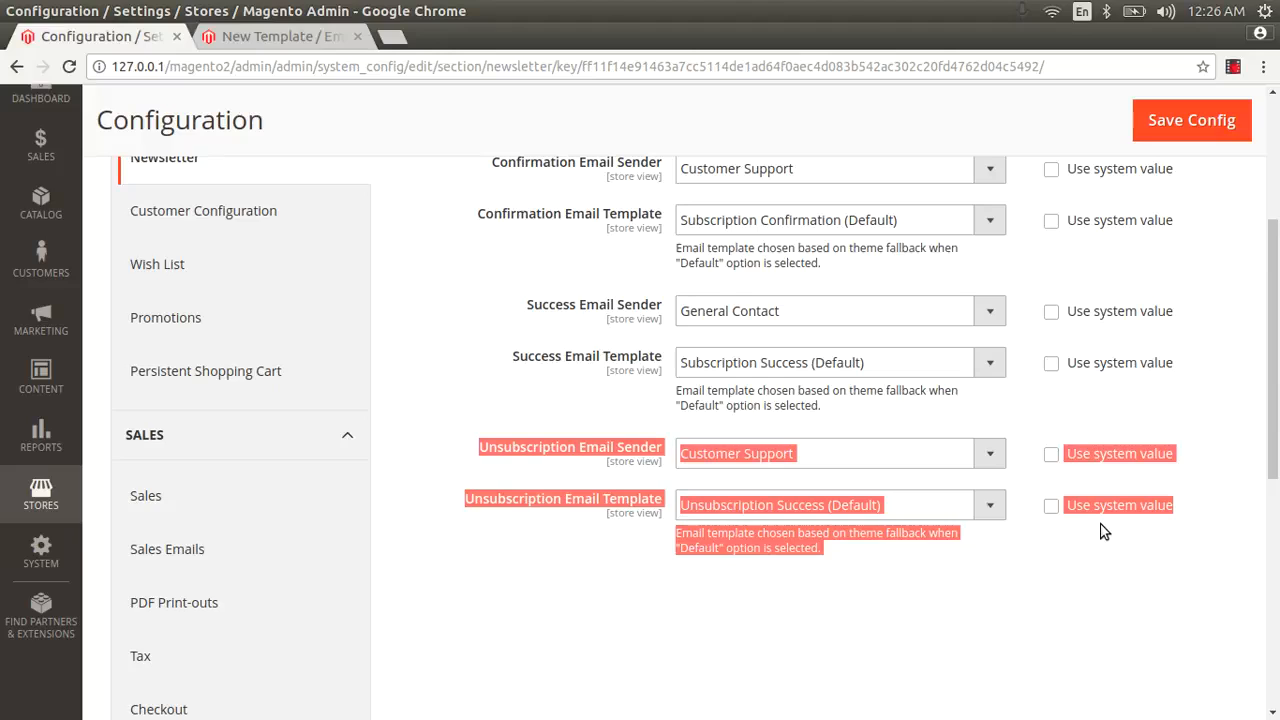
{"action": "left_click", "coordinate": [846, 548]}
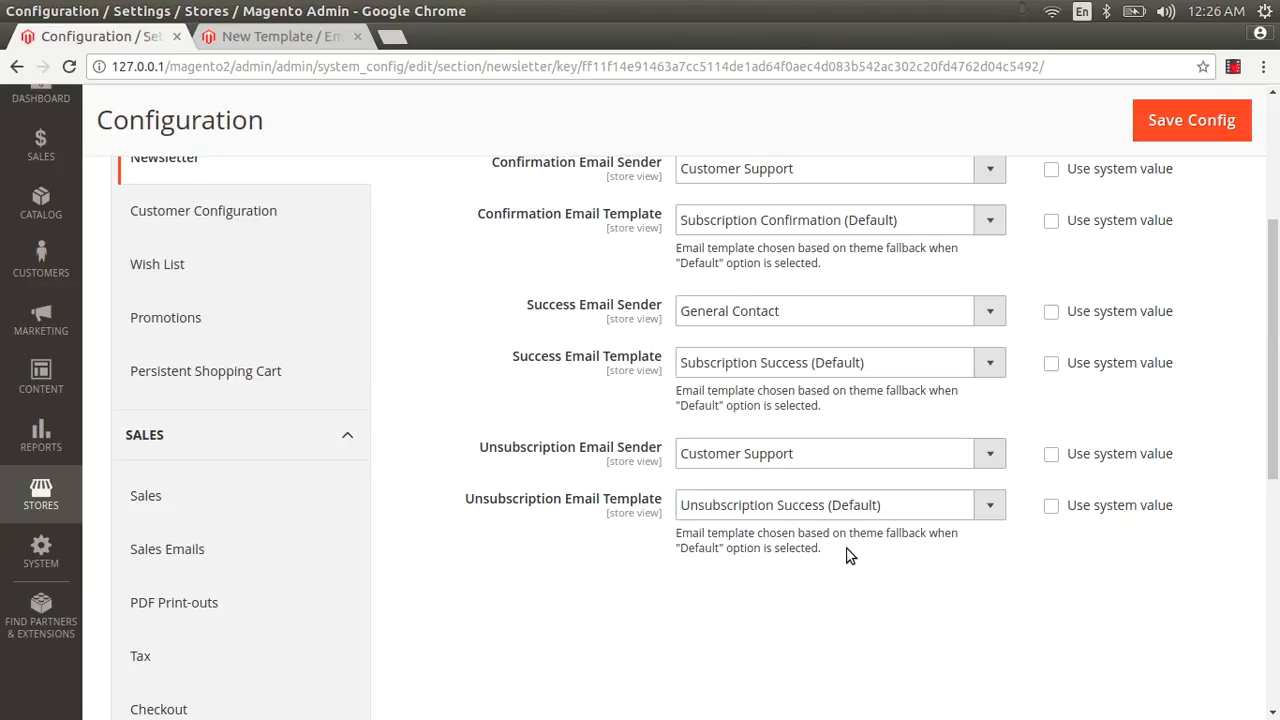
{"action": "scroll", "coordinate": [846, 555], "scroll_direction": "up", "scroll_amount": 3}
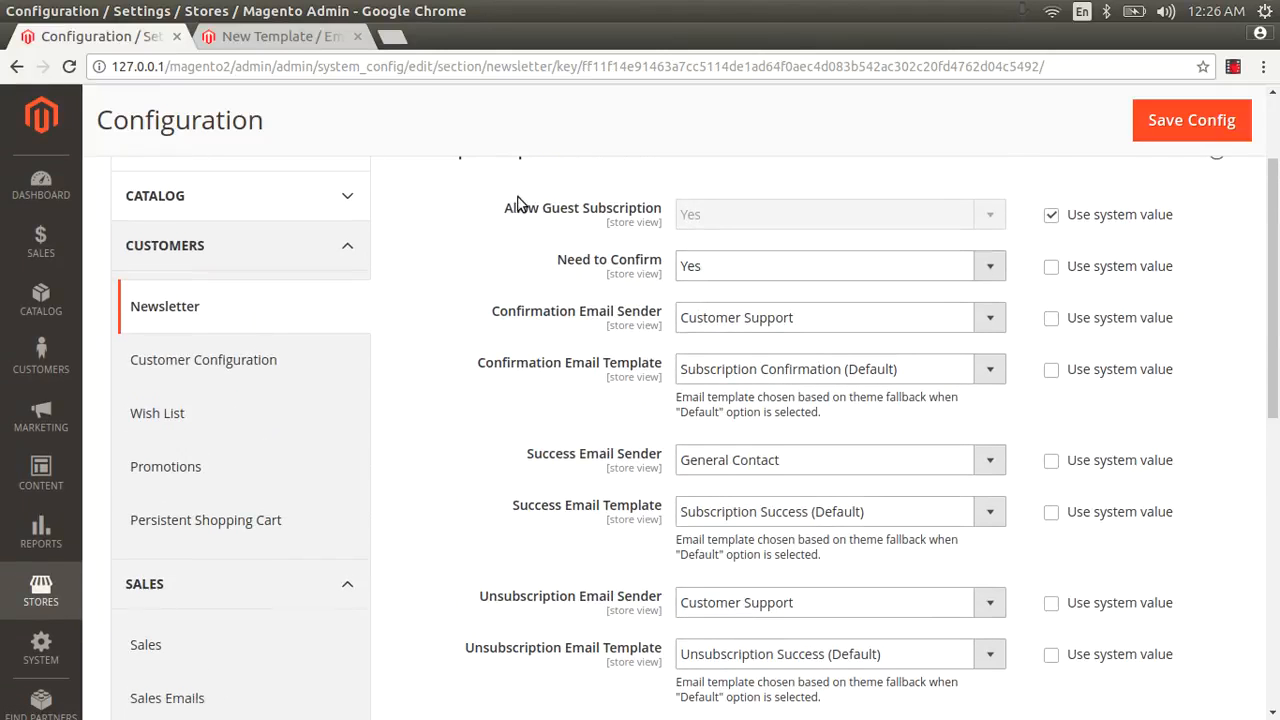
{"action": "left_click_drag", "start_coordinate": [511, 205], "coordinate": [657, 672]}
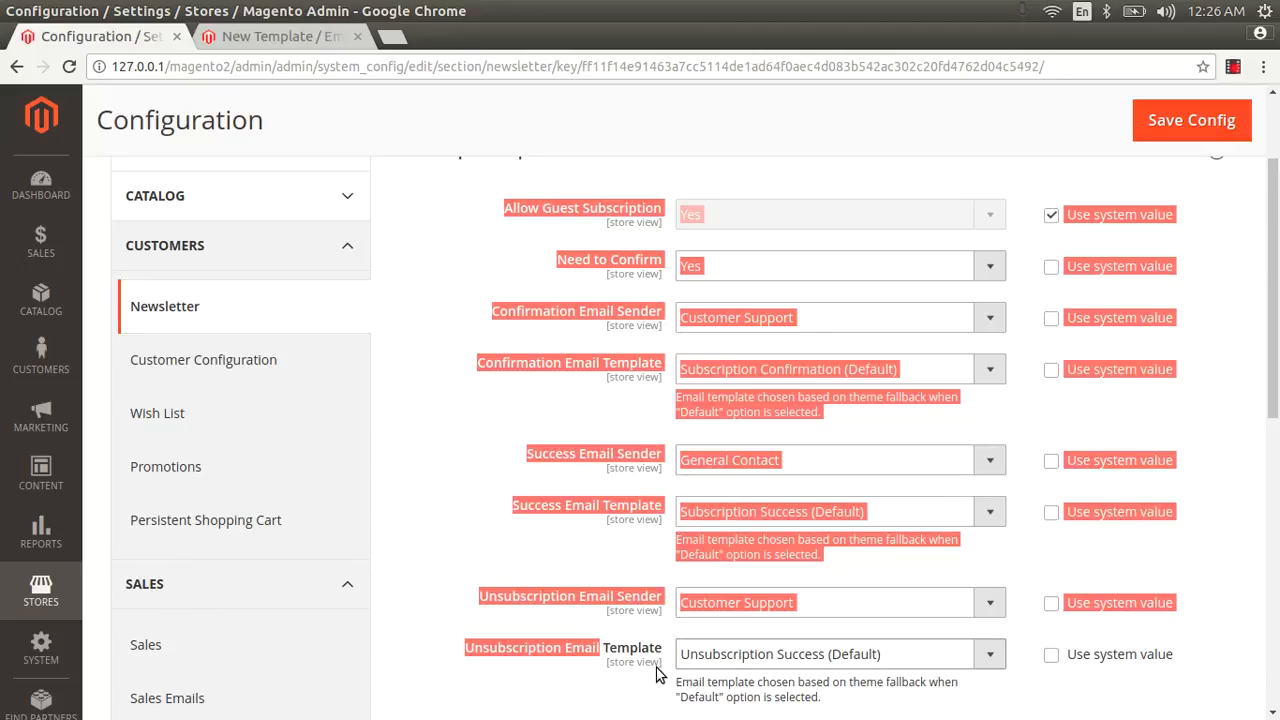
{"action": "scroll", "coordinate": [864, 440], "scroll_direction": "up", "scroll_amount": 3}
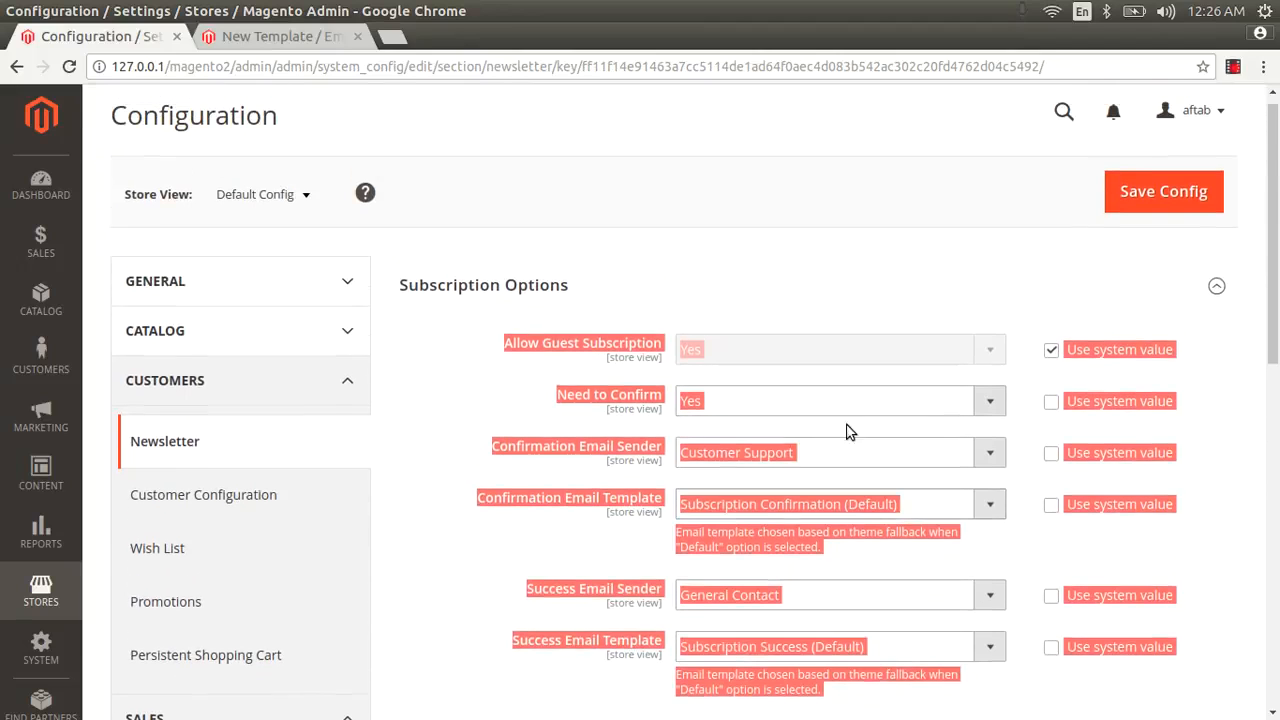
{"action": "left_click", "coordinate": [497, 396]}
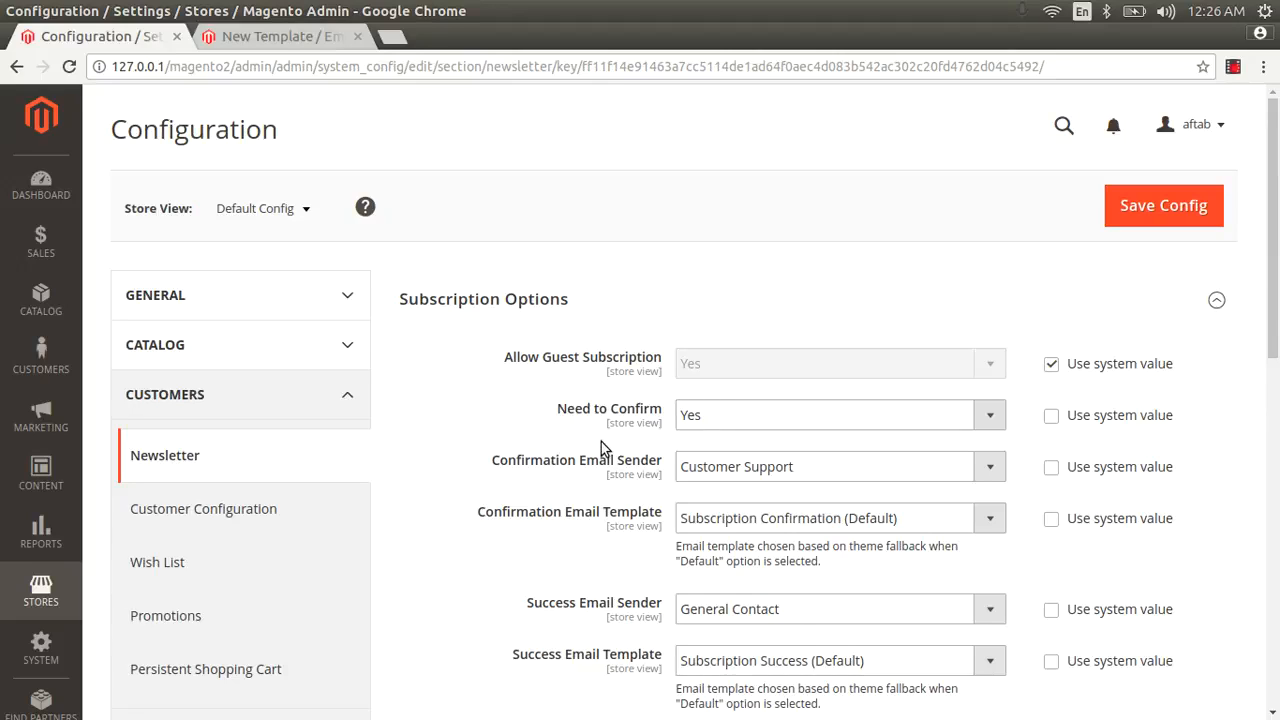